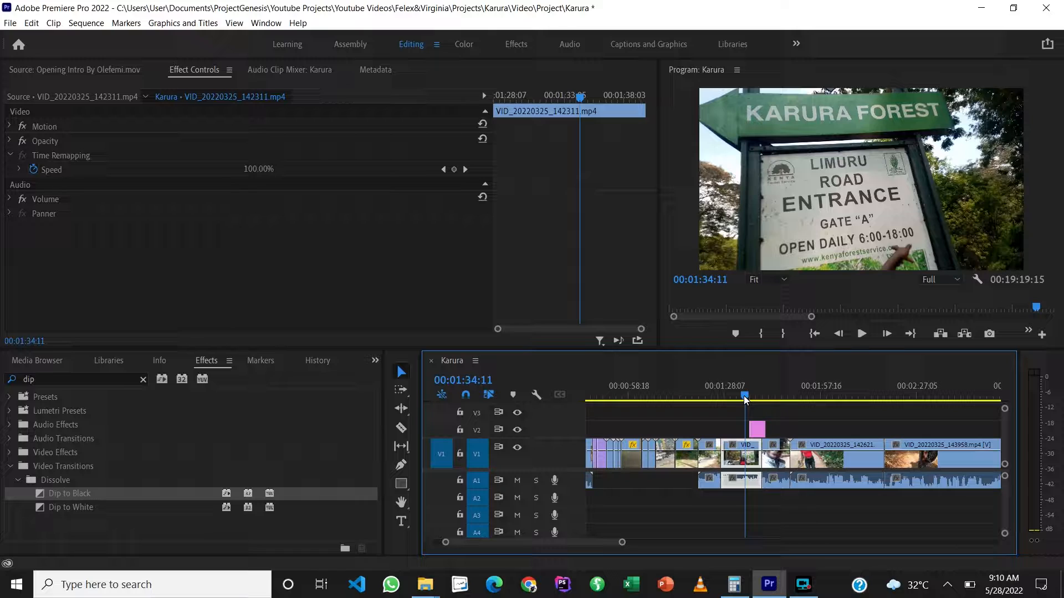
# Step: Start a still-frame export of the frame at 00:01:34:11 and name it "Karura. Thumbnail"
pyautogui.click(989, 334)
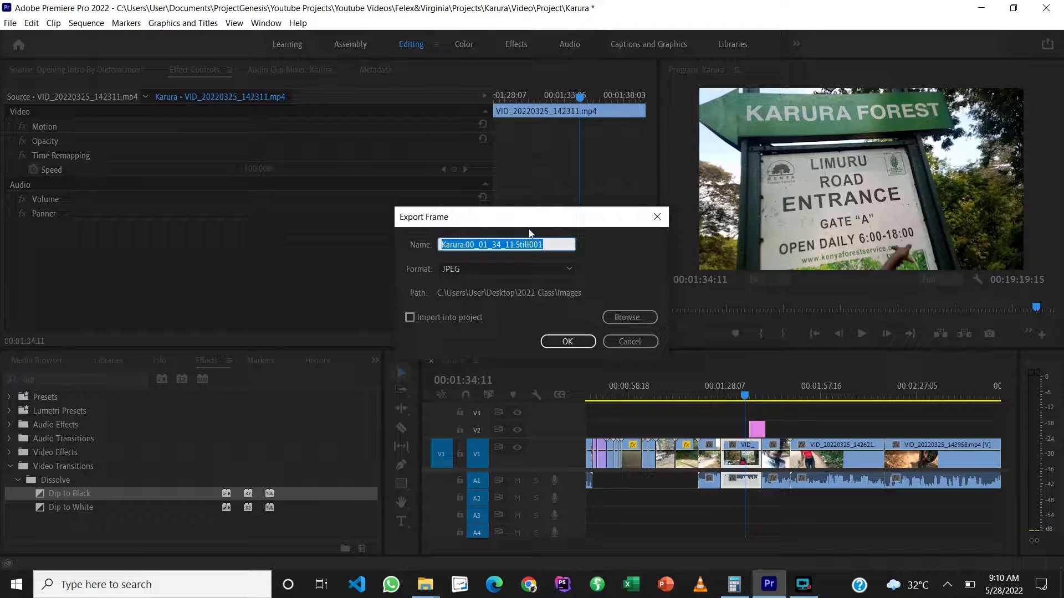
pyautogui.click(542, 244)
pyautogui.moveTo(542, 244); pyautogui.dragTo(468, 244)
pyautogui.press('BackSpace')
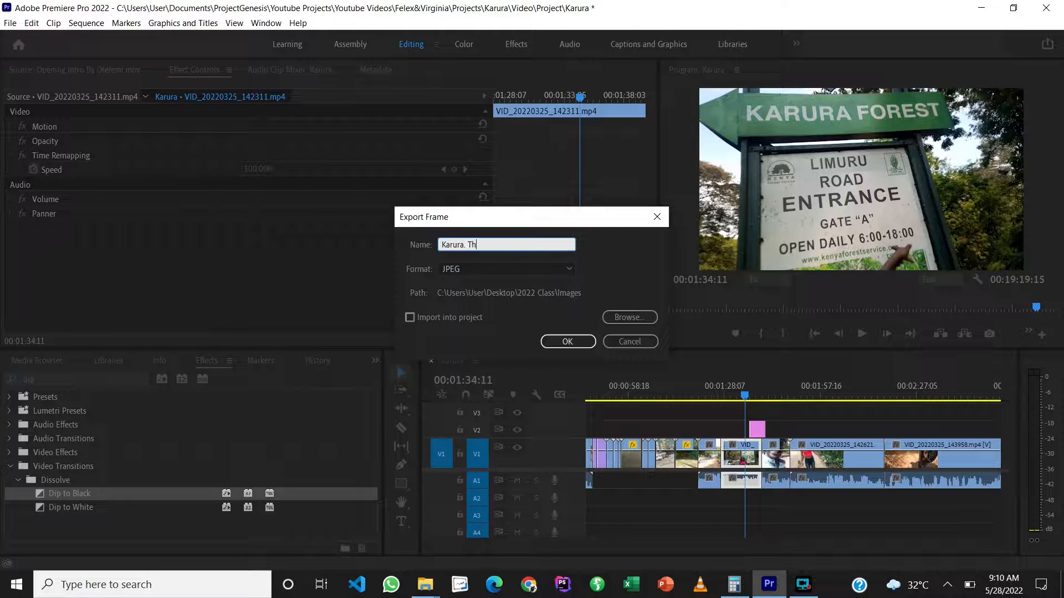
pyautogui.write('Thum')
pyautogui.press('BackSpace')
pyautogui.press('BackSpace')
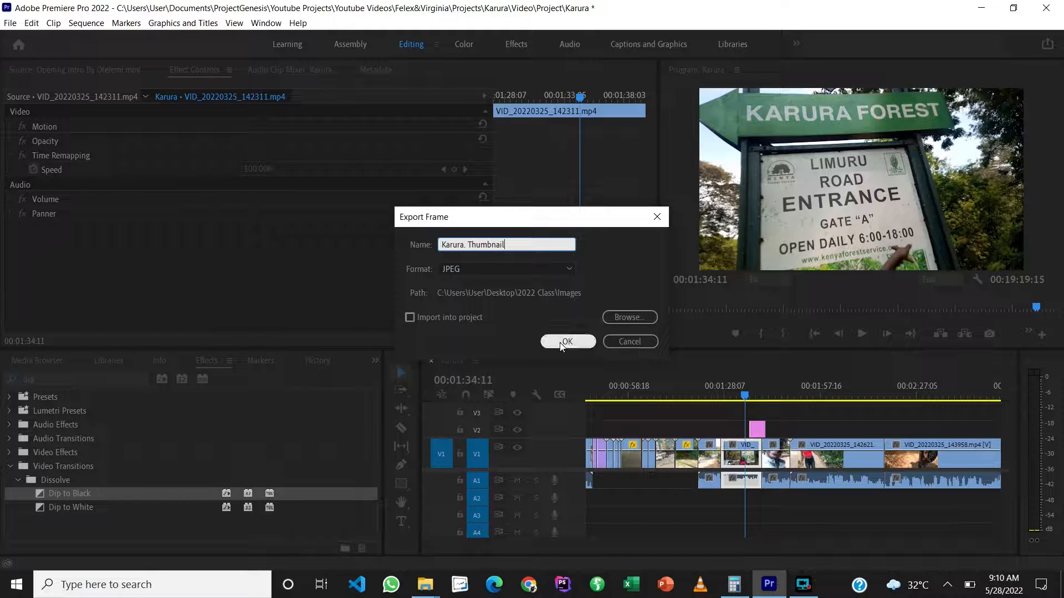
pyautogui.press('BackSpace')
# Step: Set the export location to the Assets folder inside Projects > Karura and export the still as JPEG
pyautogui.click(613, 315)
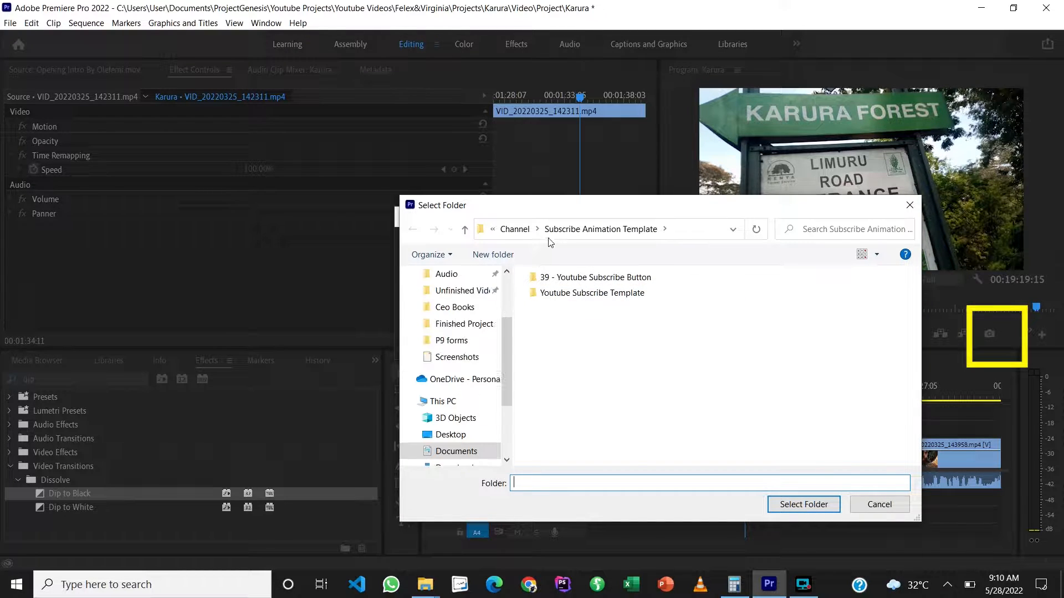
pyautogui.click(515, 230)
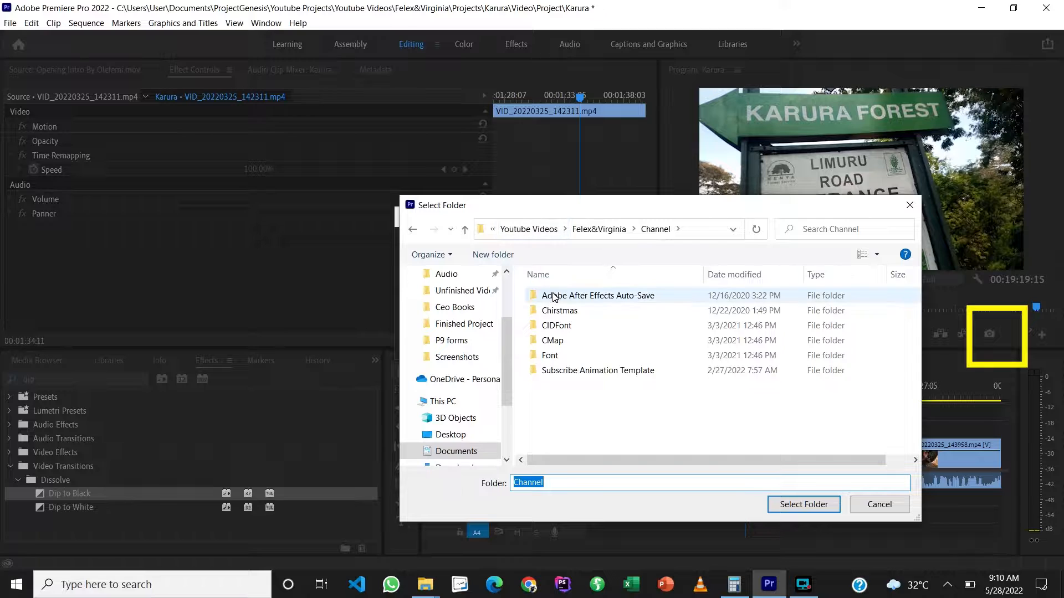
pyautogui.click(583, 240)
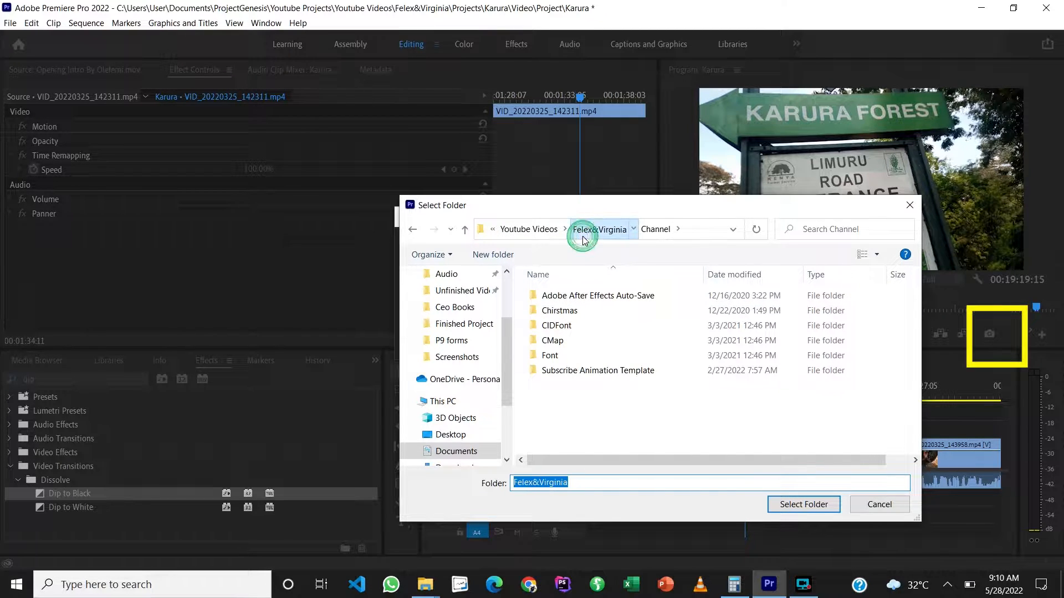
pyautogui.doubleClick(557, 370)
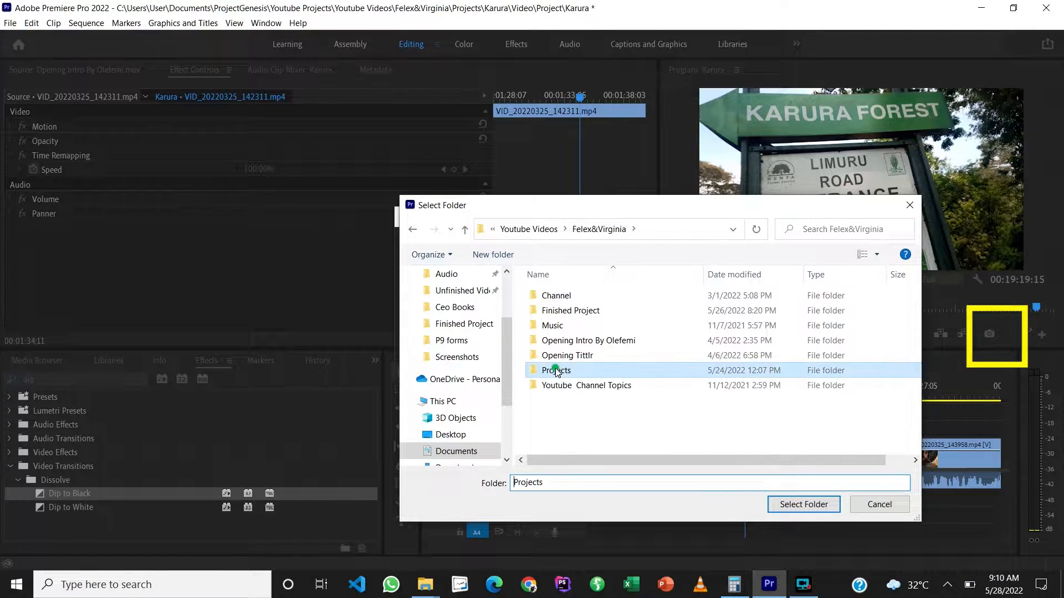
pyautogui.doubleClick(571, 297)
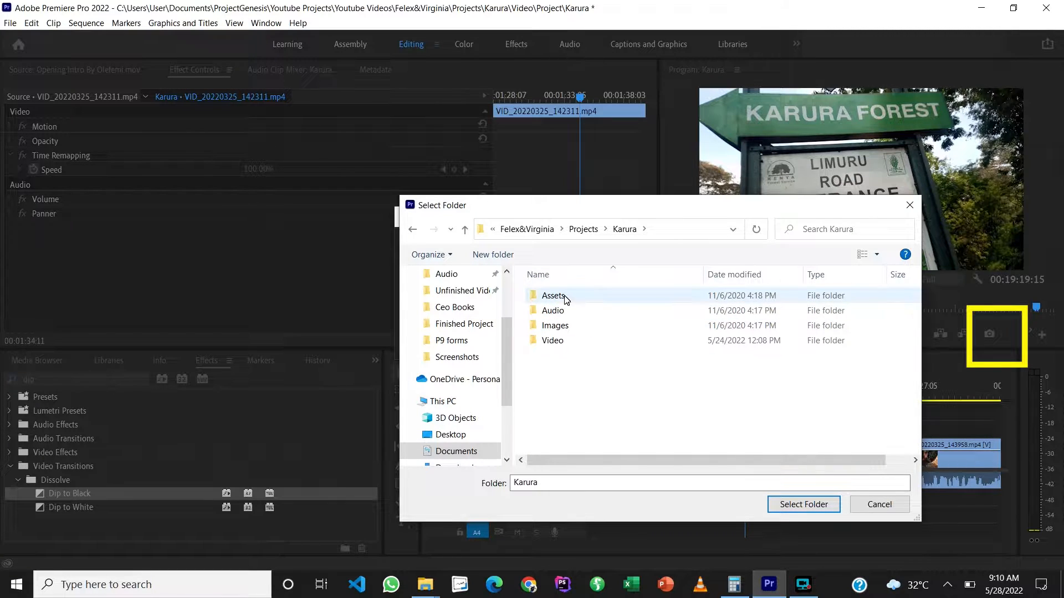
pyautogui.click(563, 296)
pyautogui.doubleClick(563, 296)
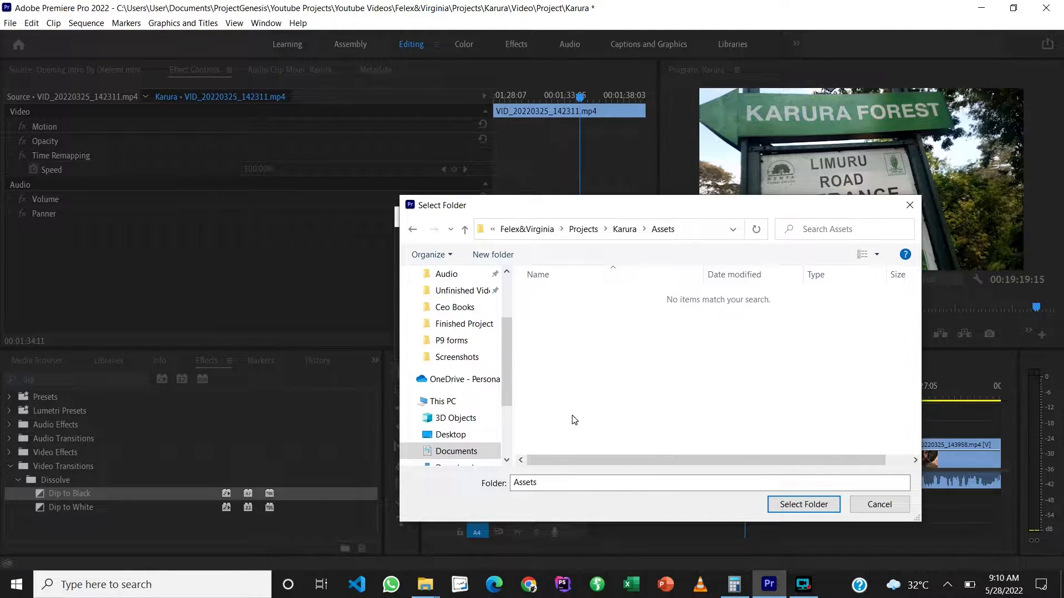
pyautogui.click(798, 504)
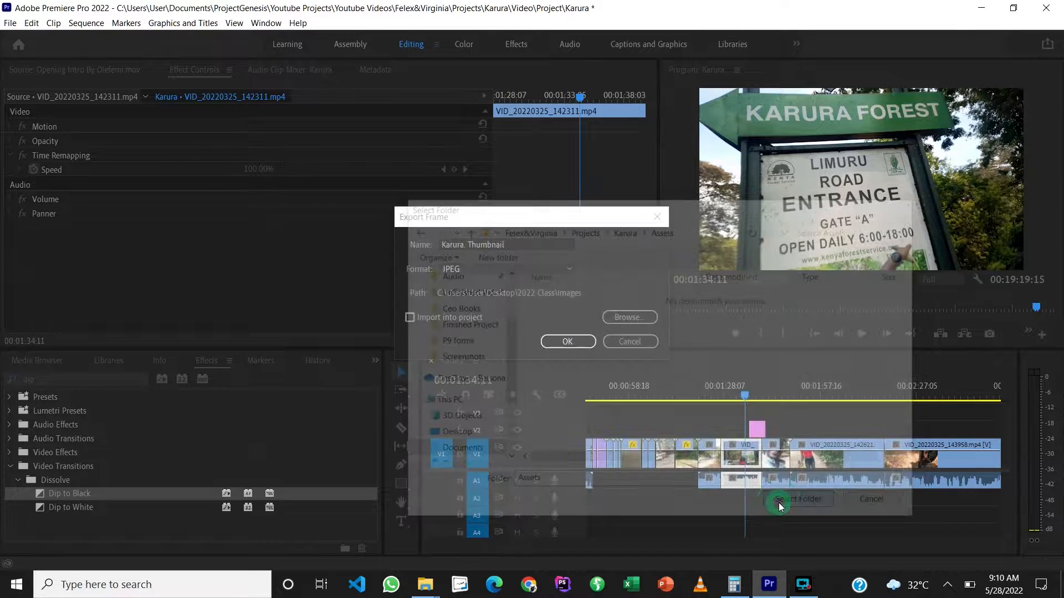
pyautogui.click(569, 343)
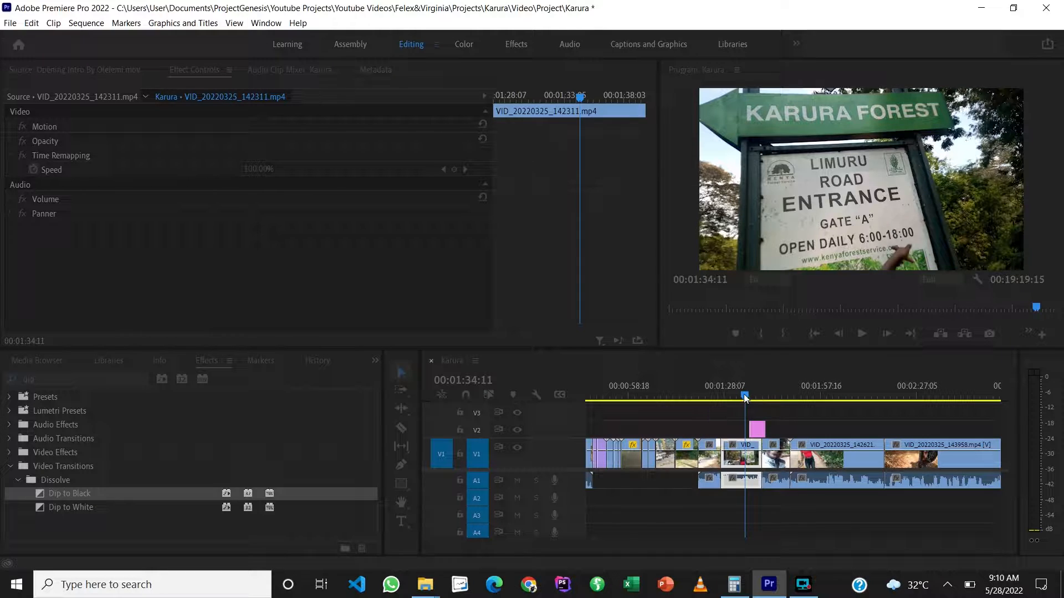
# Step: Export the frame at 00:01:37:15 as a JPEG still with track V2 hidden, and show V2 again
pyautogui.moveTo(743, 394)
pyautogui.mouseDown()
pyautogui.moveTo(774, 400)
pyautogui.moveTo(749, 401)
pyautogui.mouseUp()
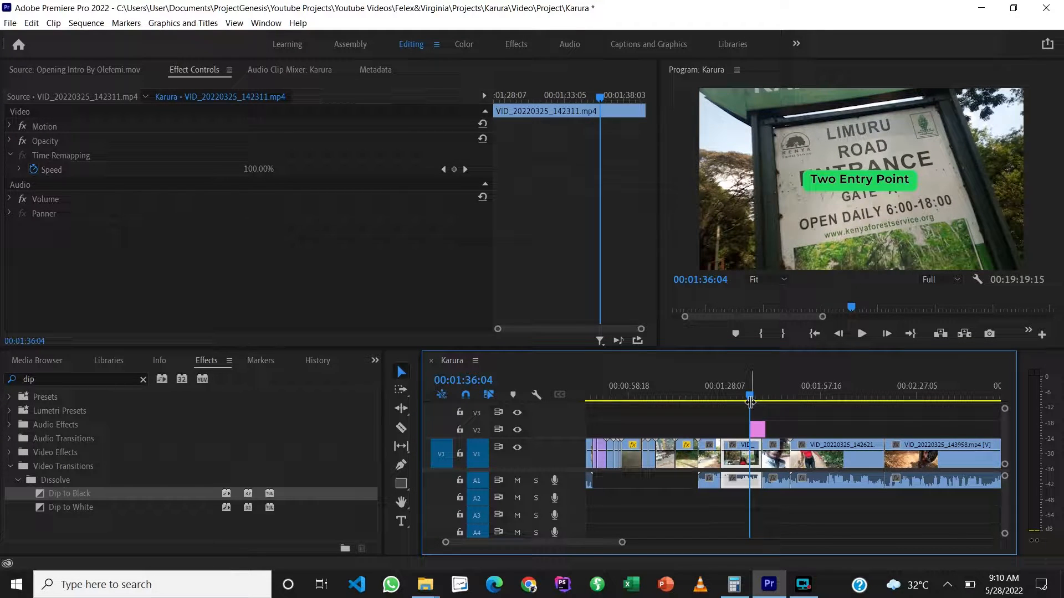
pyautogui.moveTo(750, 397)
pyautogui.mouseDown()
pyautogui.moveTo(739, 397)
pyautogui.moveTo(755, 402)
pyautogui.mouseUp()
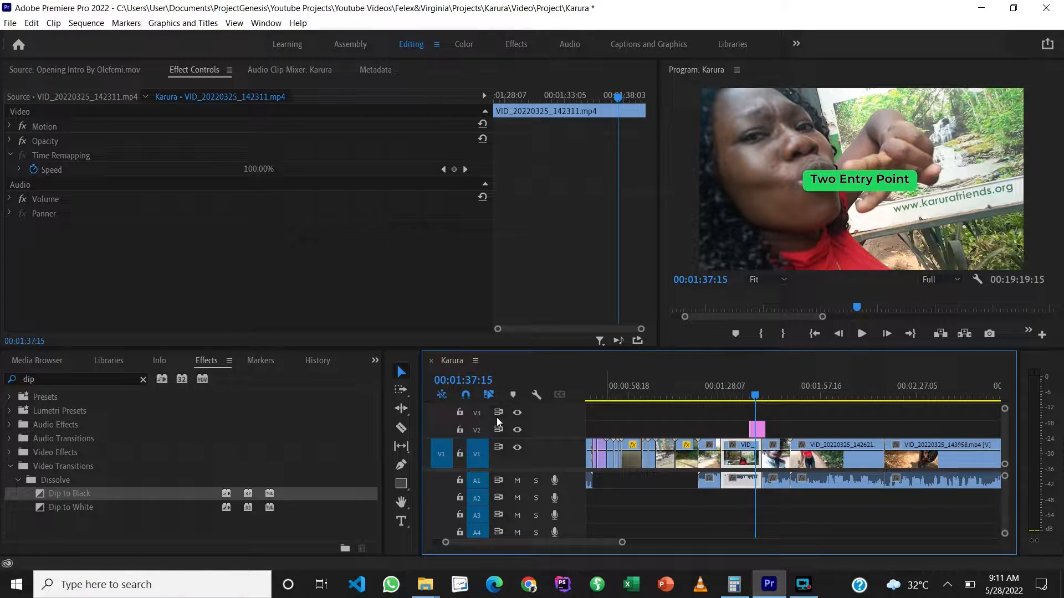
pyautogui.click(518, 430)
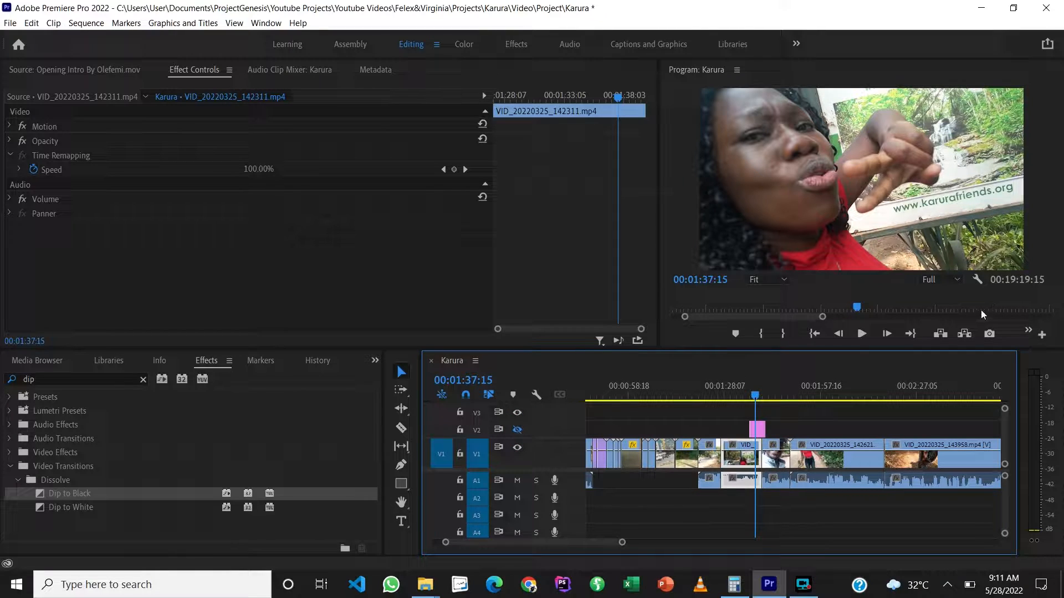
pyautogui.click(989, 335)
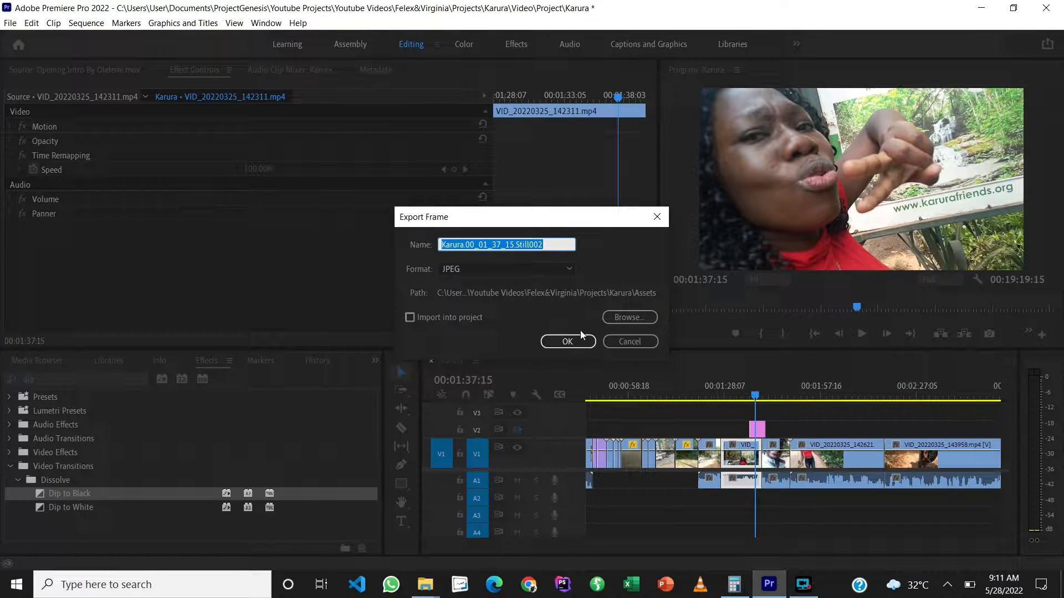
pyautogui.click(571, 342)
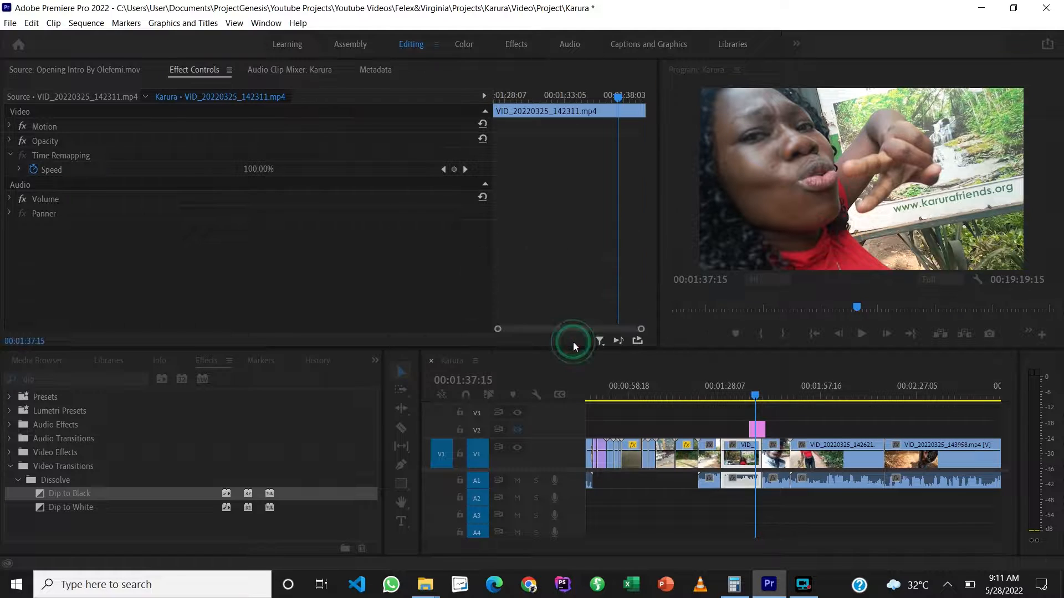
pyautogui.click(521, 430)
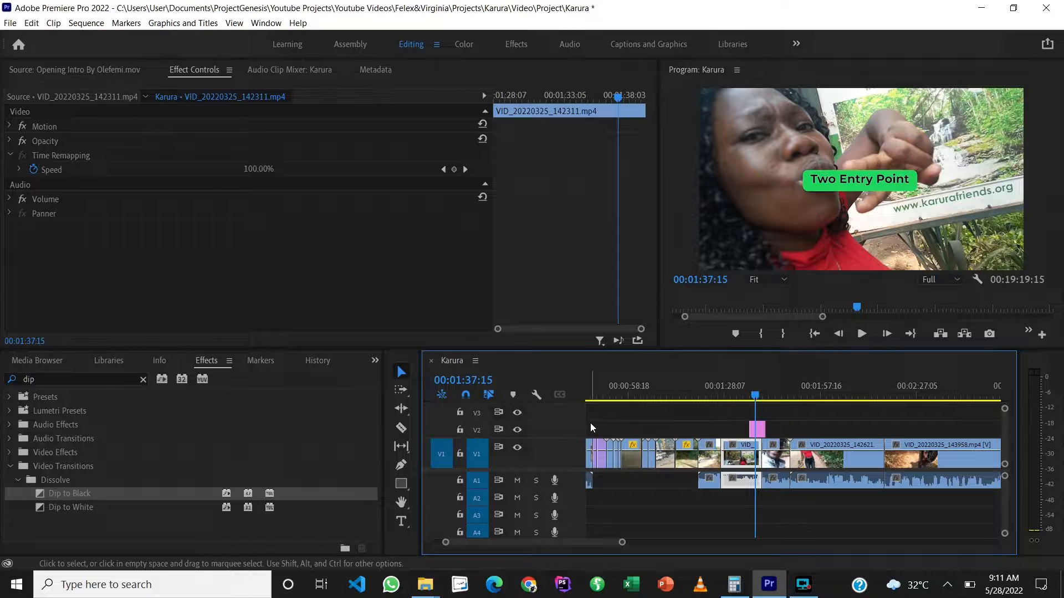
# Step: Select the "Two Entry Point" graphic on V2 and examine its Vector Motion settings in an enlarged view
pyautogui.click(757, 430)
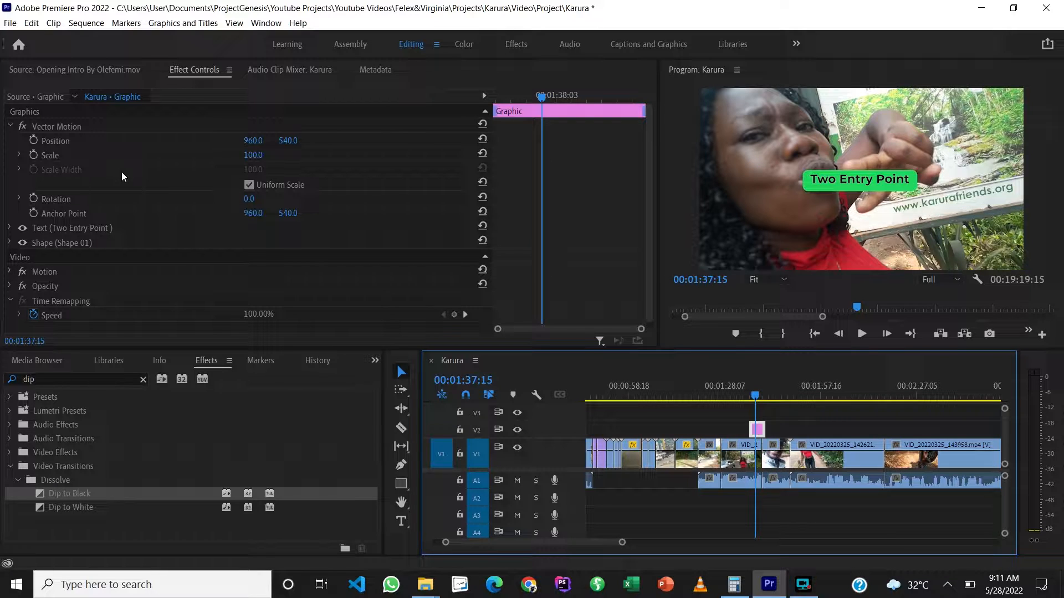
pyautogui.click(140, 153)
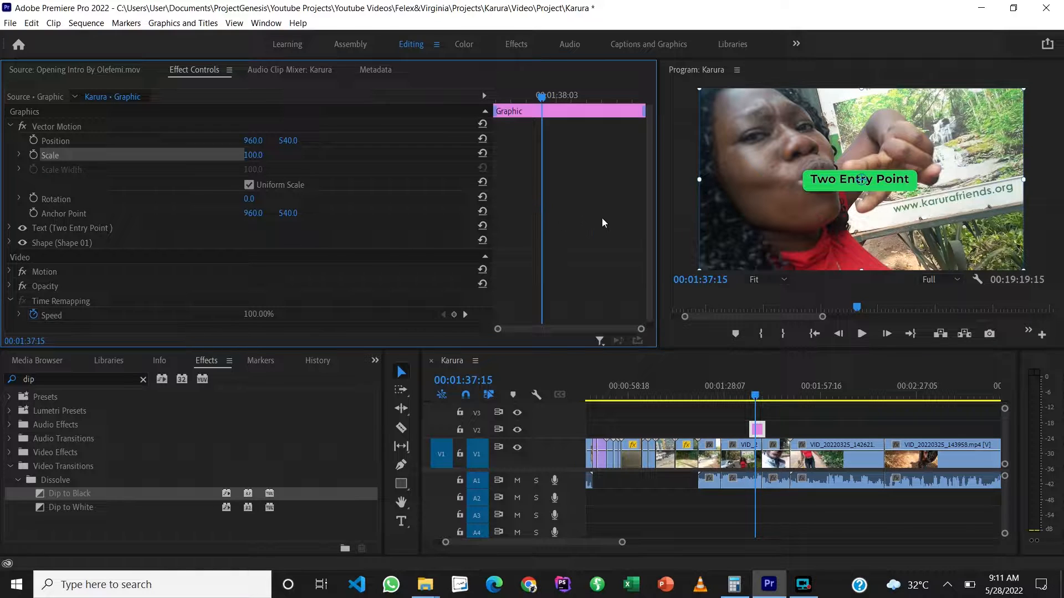
pyautogui.press('`')
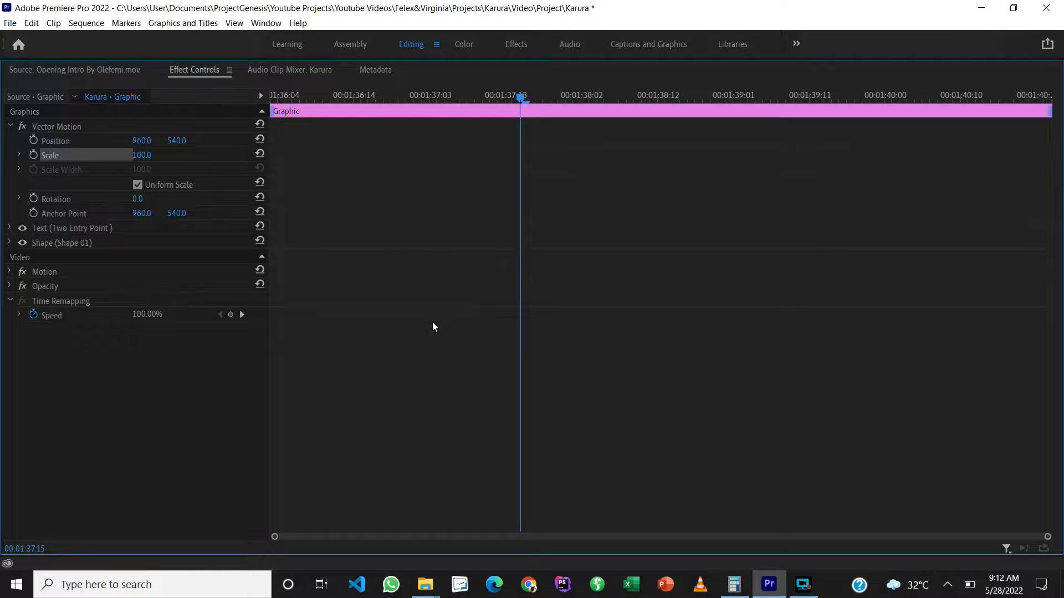
pyautogui.press('`')
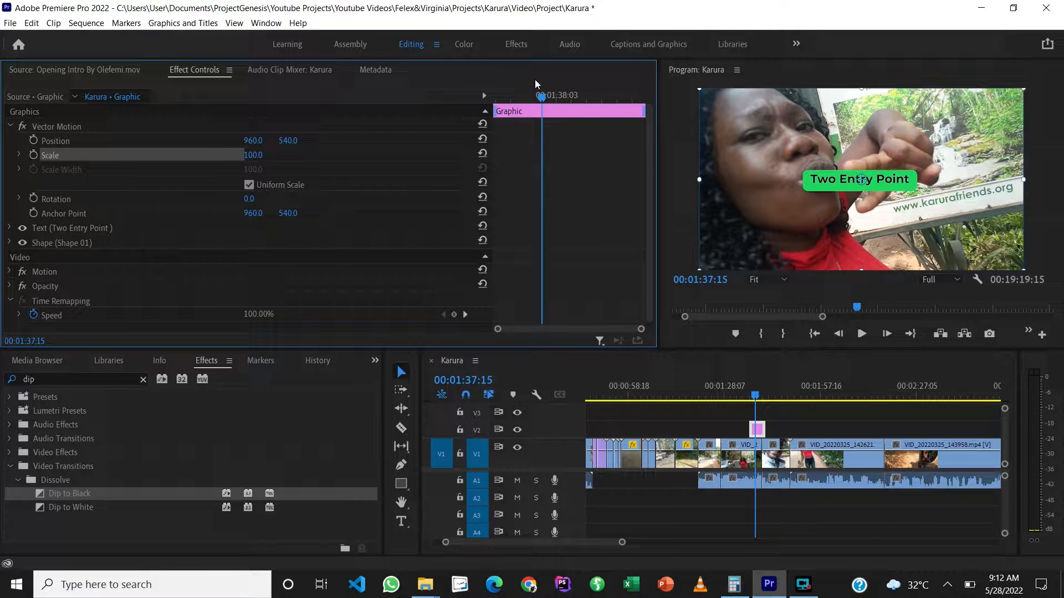
# Step: Play the graphic from its start, stop at 00:01:38:00 and add a Vector Motion Position keyframe there
pyautogui.moveTo(540, 96); pyautogui.dragTo(495, 103)
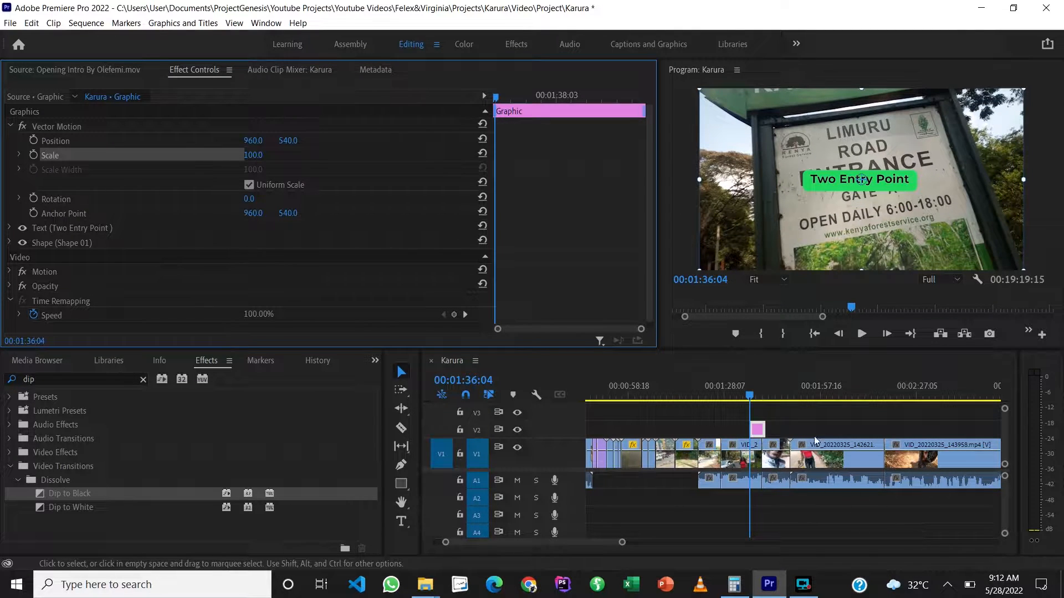
pyautogui.click(862, 334)
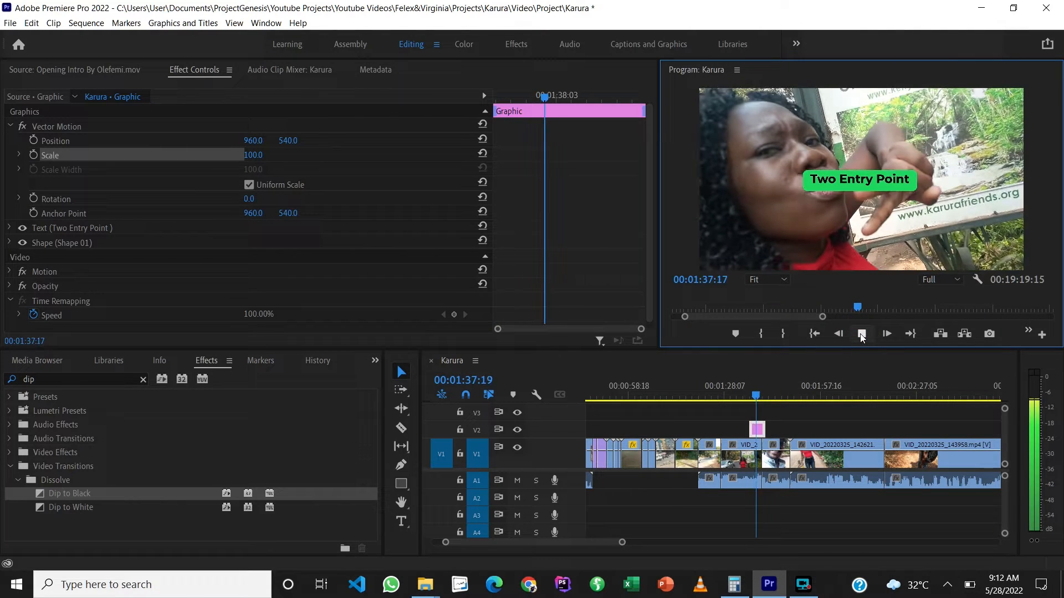
pyautogui.click(861, 334)
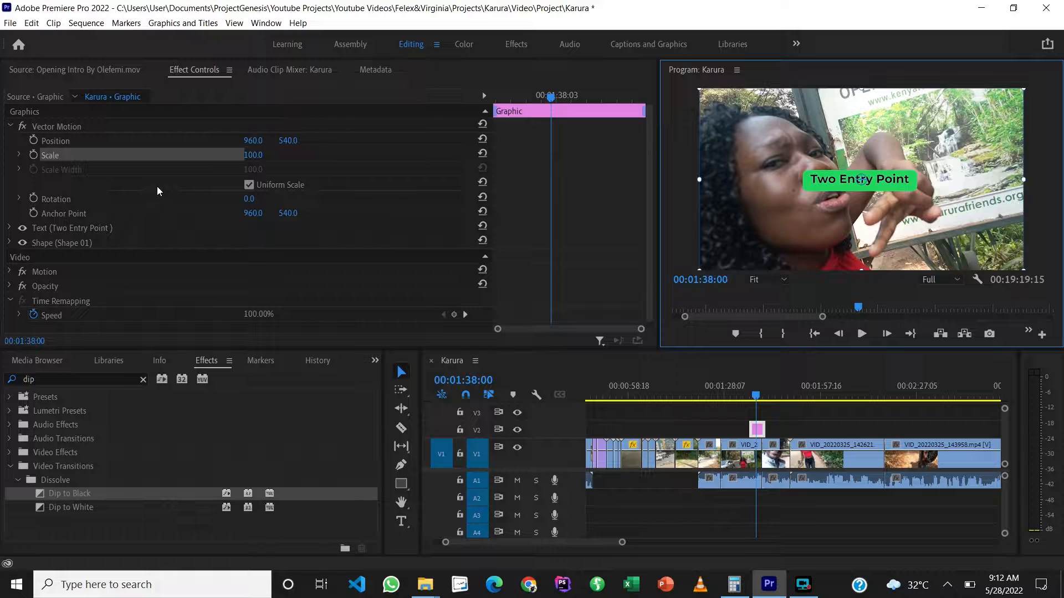
pyautogui.click(34, 142)
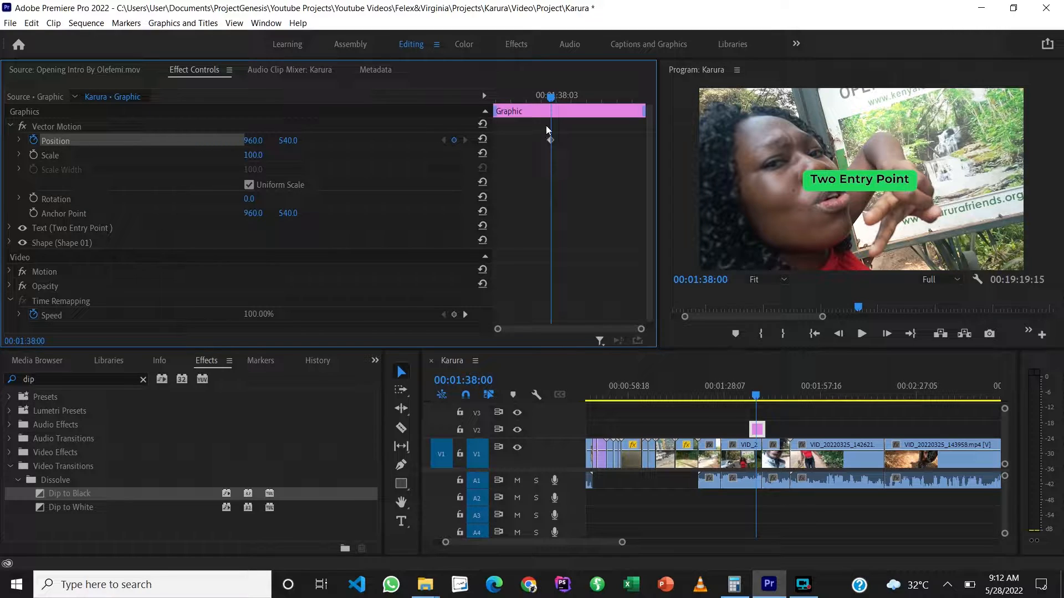
# Step: Add a Position keyframe at the graphic's start and set its horizontal value to -440 so the title sits off-frame
pyautogui.moveTo(547, 99); pyautogui.dragTo(494, 98)
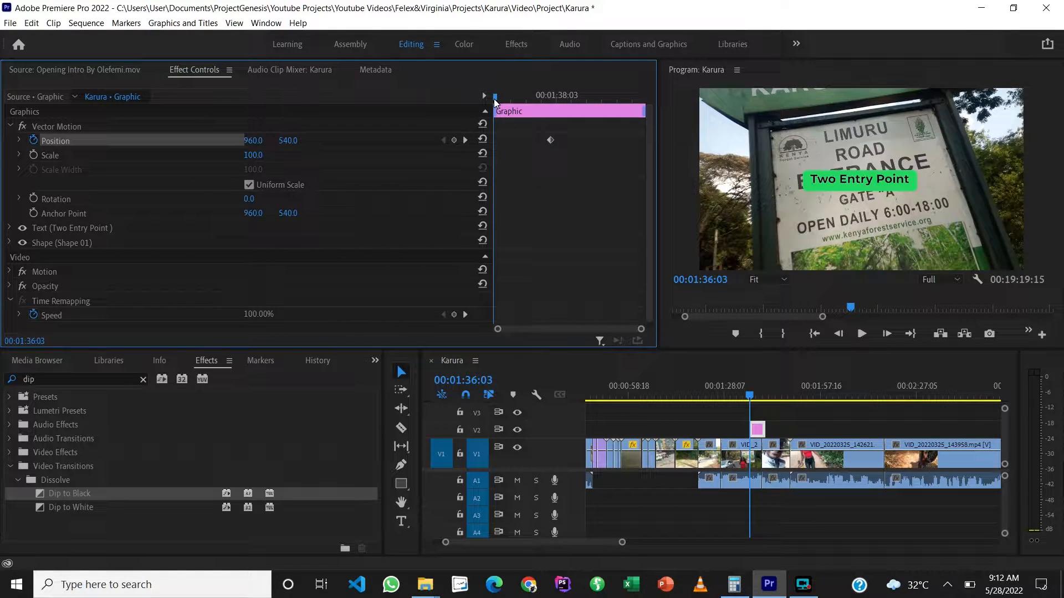
pyautogui.click(453, 140)
pyautogui.click(256, 142)
pyautogui.hotkey('shift', 'Down')
pyautogui.hotkey('shift', 'Down')
pyautogui.hotkey('shift', 'Down')
pyautogui.hotkey('shift', 'Down')
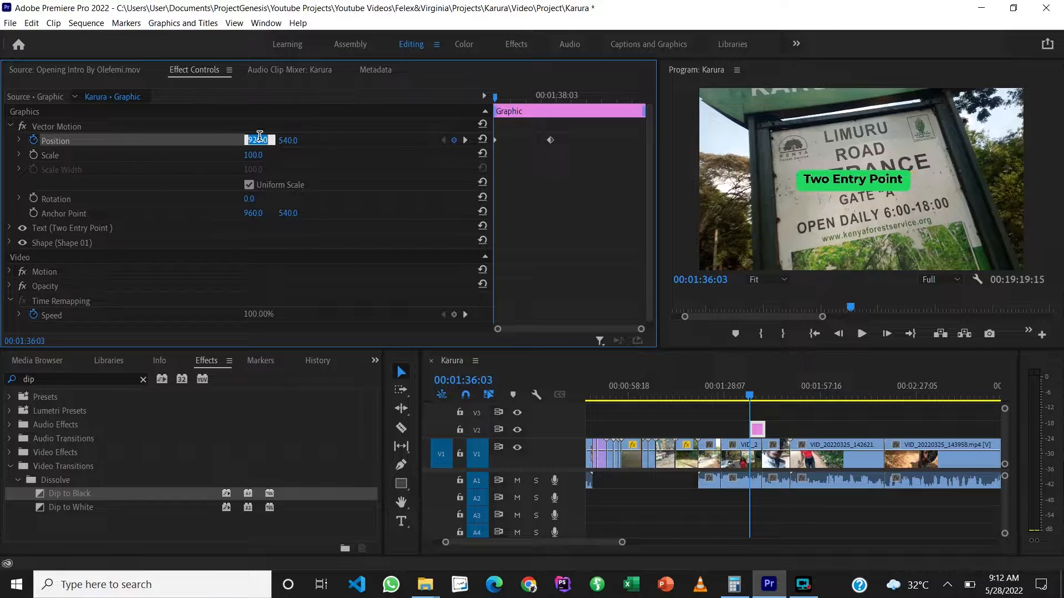
pyautogui.hotkey('shift', 'Down')
pyautogui.hotkey('shift', 'Down')
pyautogui.hotkey('shift', 'Down')
pyautogui.hotkey('shift', 'Down')
pyautogui.hotkey('shift', 'Down')
pyautogui.hotkey('shift', 'Down')
pyautogui.hotkey('shift', 'Down')
pyautogui.hotkey('shift', 'Down')
pyautogui.hotkey('shift', 'Down')
pyautogui.hotkey('shift', 'Down')
pyautogui.hotkey('shift', 'Down')
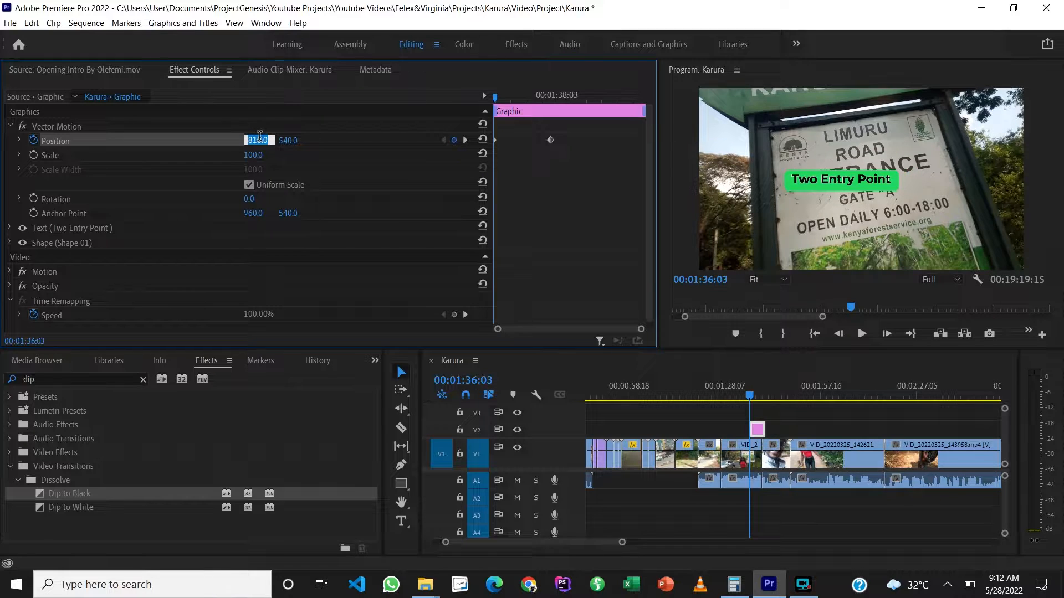
pyautogui.hotkey('shift', 'Down')
pyautogui.hotkey('shift', 'Down')
pyautogui.hotkey('shift', 'Down')
pyautogui.hotkey('shift', 'Down')
pyautogui.hotkey('shift', 'Down')
pyautogui.hotkey('shift', 'Down')
pyautogui.hotkey('shift', 'Down')
pyautogui.hotkey('shift', 'Down')
pyautogui.hotkey('shift', 'Down')
pyautogui.hotkey('shift', 'Down')
pyautogui.hotkey('shift', 'Down')
pyautogui.hotkey('shift', 'Down')
pyautogui.hotkey('shift', 'Down')
pyautogui.hotkey('shift', 'Down')
pyautogui.hotkey('shift', 'Down')
pyautogui.hotkey('shift', 'Down')
pyautogui.hotkey('shift', 'Down')
pyautogui.hotkey('shift', 'Down')
pyautogui.hotkey('shift', 'Down')
pyautogui.hotkey('shift', 'Down')
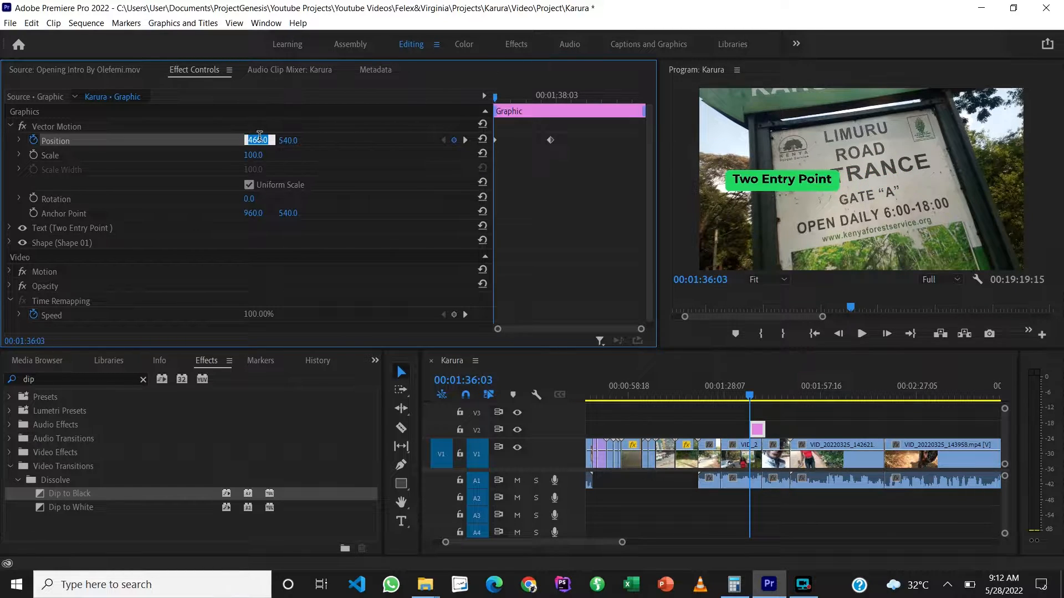
pyautogui.hotkey('shift', 'Down')
pyautogui.hotkey('shift', 'Down')
pyautogui.hotkey('shift', 'Down')
pyautogui.hotkey('shift', 'Down')
pyautogui.hotkey('shift', 'Down')
pyautogui.hotkey('shift', 'Down')
pyautogui.hotkey('shift', 'Down')
pyautogui.hotkey('shift', 'Down')
pyautogui.hotkey('shift', 'Down')
pyautogui.hotkey('shift', 'Down')
pyautogui.hotkey('shift', 'Down')
pyautogui.hotkey('shift', 'Down')
pyautogui.hotkey('shift', 'Down')
pyautogui.hotkey('shift', 'Down')
pyautogui.hotkey('shift', 'Down')
pyautogui.hotkey('shift', 'Down')
pyautogui.hotkey('shift', 'Down')
pyautogui.hotkey('shift', 'Down')
pyautogui.hotkey('shift', 'Down')
pyautogui.hotkey('shift', 'Down')
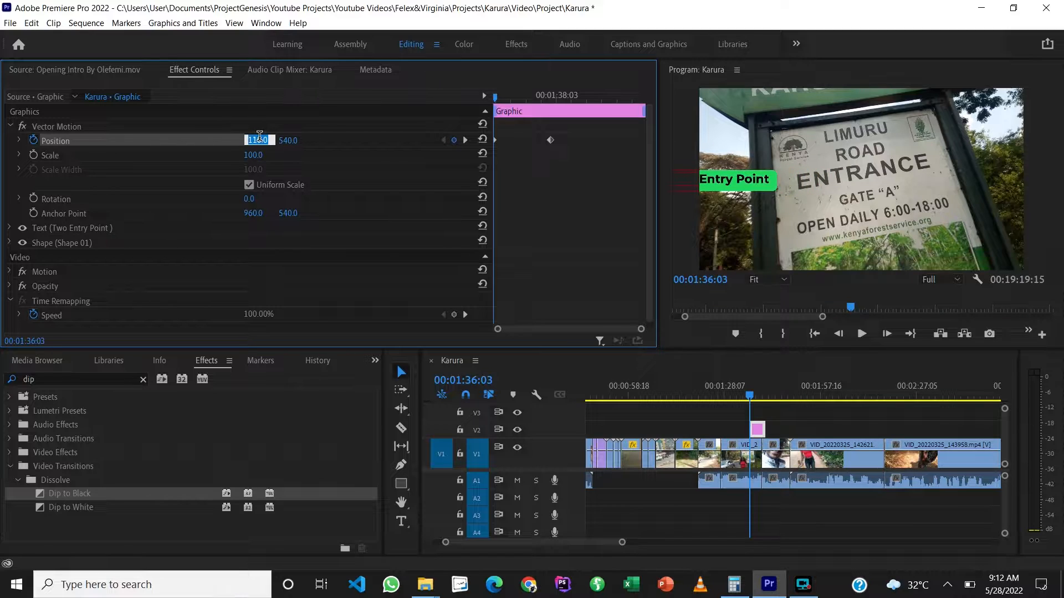
pyautogui.hotkey('shift', 'Down')
pyautogui.hotkey('shift', 'Down')
pyautogui.hotkey('shift', 'Down')
pyautogui.hotkey('shift', 'Down')
pyautogui.hotkey('shift', 'Down')
pyautogui.hotkey('shift', 'Down')
pyautogui.hotkey('shift', 'Down')
pyautogui.hotkey('shift', 'Down')
pyautogui.hotkey('shift', 'Down')
pyautogui.hotkey('shift', 'Down')
pyautogui.hotkey('shift', 'Down')
pyautogui.hotkey('shift', 'Down')
pyautogui.hotkey('shift', 'Down')
pyautogui.hotkey('shift', 'Down')
pyautogui.hotkey('shift', 'Down')
pyautogui.hotkey('shift', 'Down')
pyautogui.hotkey('shift', 'Down')
pyautogui.hotkey('shift', 'Down')
pyautogui.hotkey('shift', 'Down')
pyautogui.hotkey('shift', 'Down')
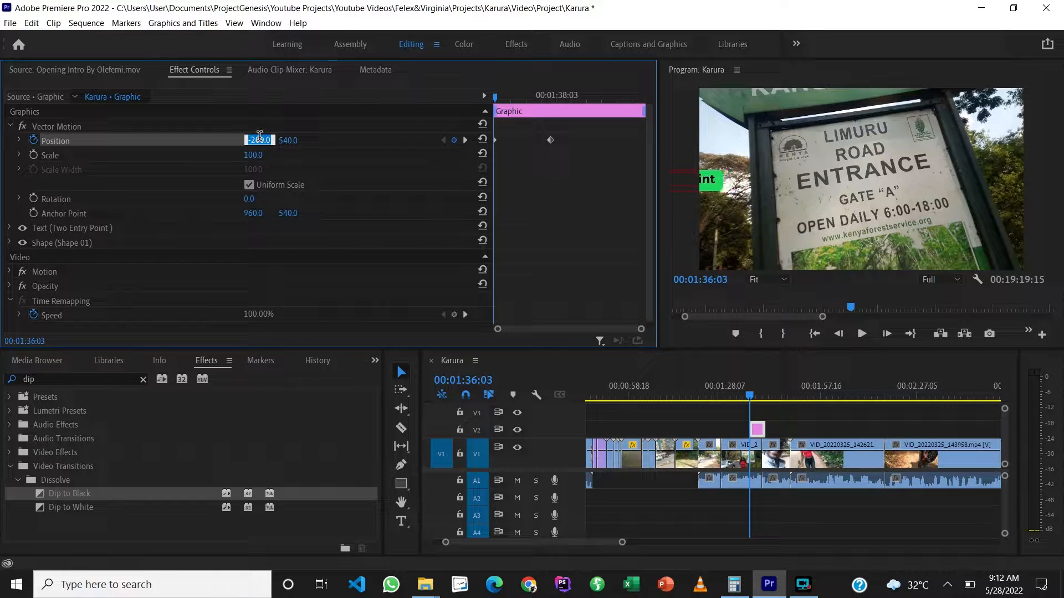
pyautogui.hotkey('shift', 'Down')
pyautogui.hotkey('shift', 'Down')
pyautogui.hotkey('shift', 'Down')
pyautogui.hotkey('shift', 'Down')
pyautogui.hotkey('shift', 'Down')
pyautogui.hotkey('shift', 'Down')
pyautogui.hotkey('shift', 'Down')
pyautogui.hotkey('shift', 'Down')
pyautogui.hotkey('shift', 'Down')
pyautogui.hotkey('shift', 'Down')
pyautogui.hotkey('shift', 'Down')
pyautogui.hotkey('shift', 'Down')
pyautogui.hotkey('shift', 'Down')
pyautogui.hotkey('shift', 'Down')
pyautogui.hotkey('shift', 'Down')
pyautogui.hotkey('shift', 'Down')
pyautogui.hotkey('shift', 'Down')
pyautogui.hotkey('shift', 'Down')
pyautogui.hotkey('shift', 'Down')
pyautogui.hotkey('shift', 'Down')
pyautogui.click(304, 124)
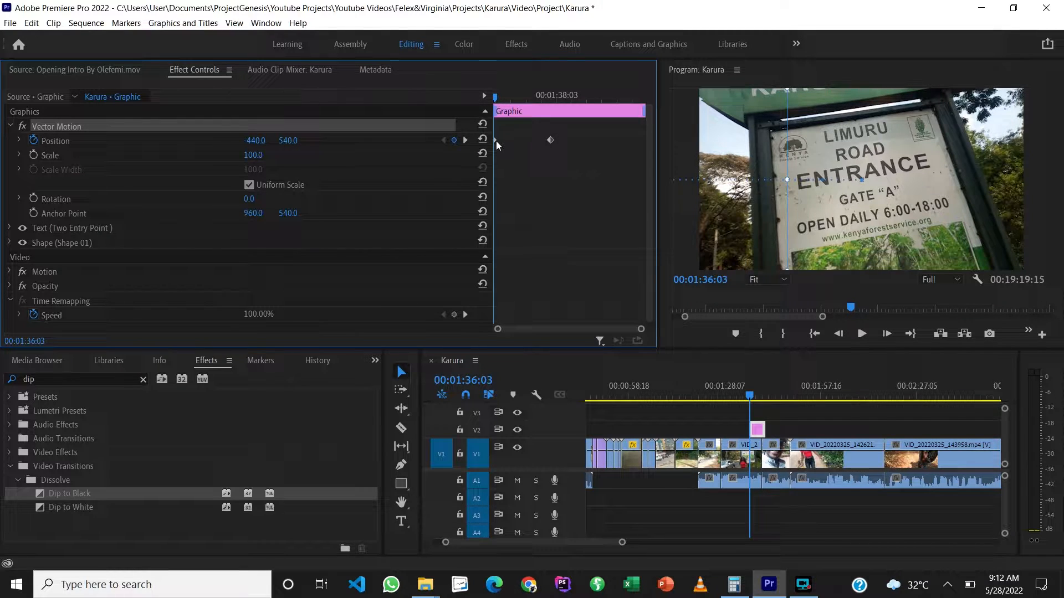
# Step: Move the starting Position keyframe closer to the 00:01:38:00 keyframe for a faster slide-in, and play back the graphic
pyautogui.moveTo(494, 140); pyautogui.dragTo(533, 143)
pyautogui.press('space')
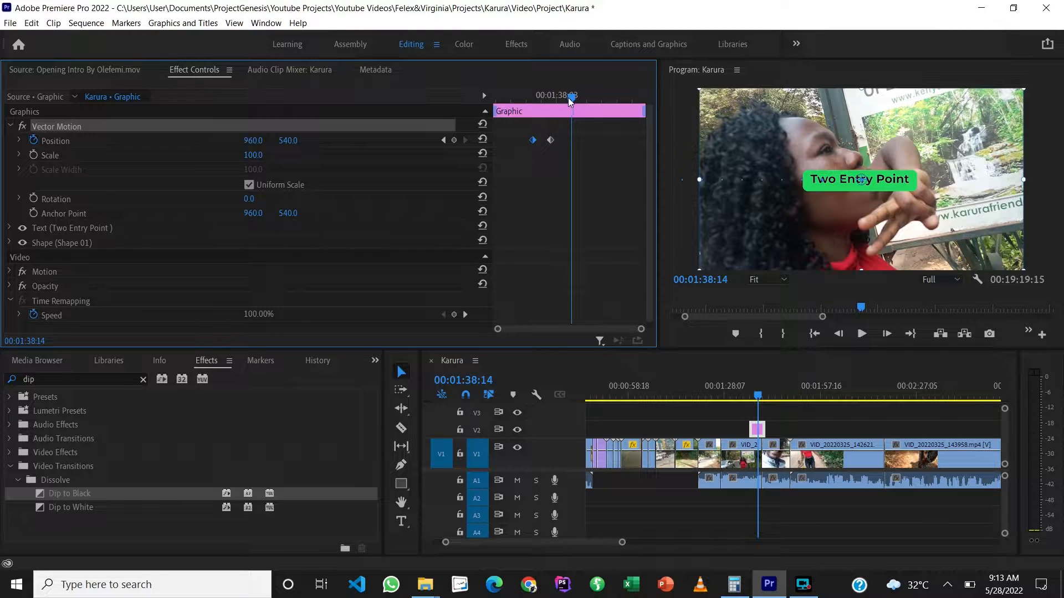
pyautogui.moveTo(573, 98); pyautogui.dragTo(552, 100)
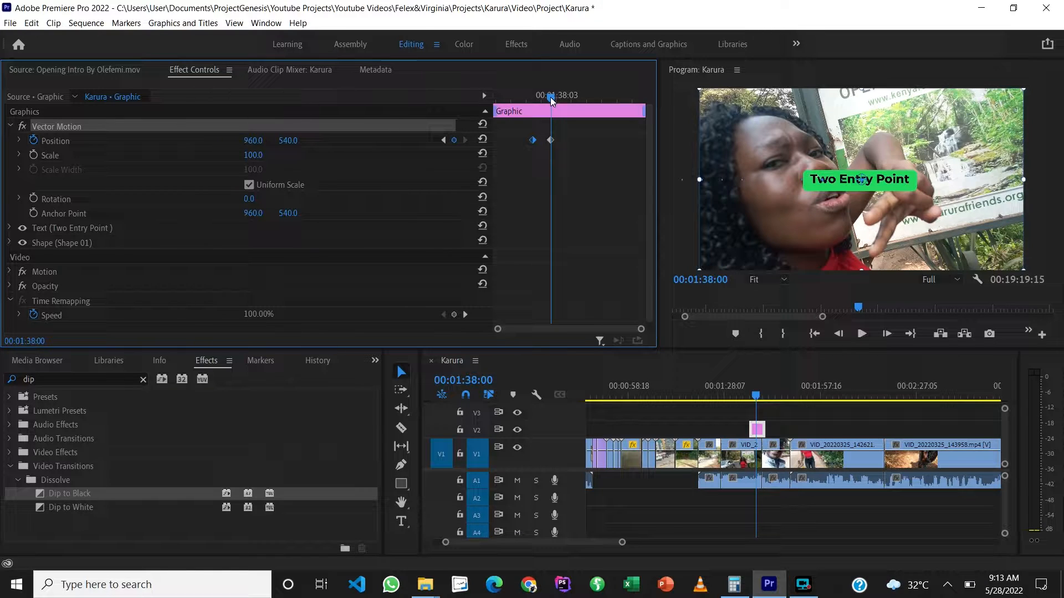
pyautogui.press('space')
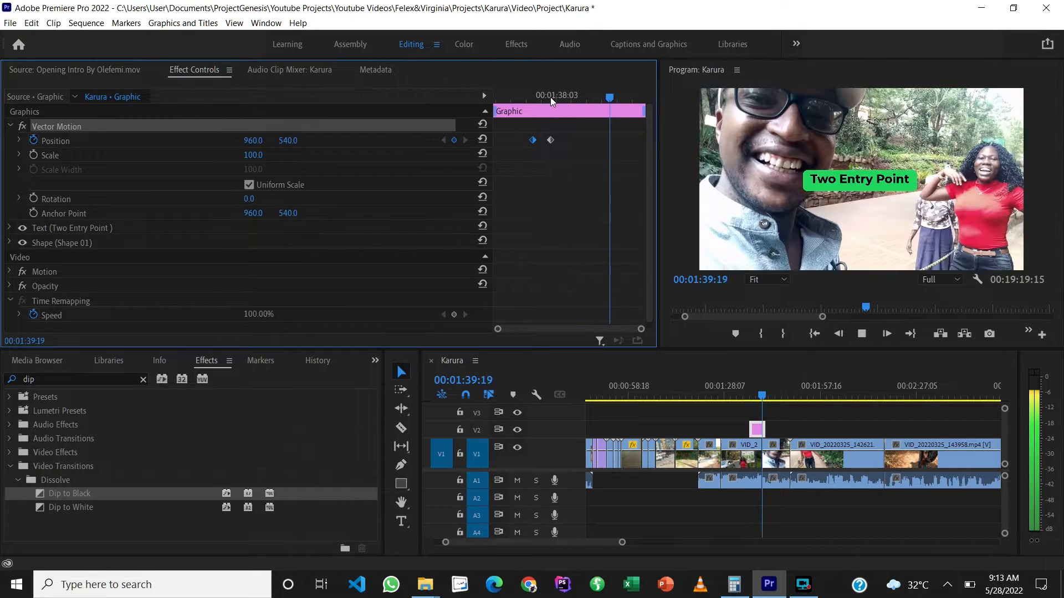
# Step: Stop playback and add a third Position keyframe to the "Two Entry Point" graphic at 00:01:38:12, keeping its centred position
pyautogui.press('space')
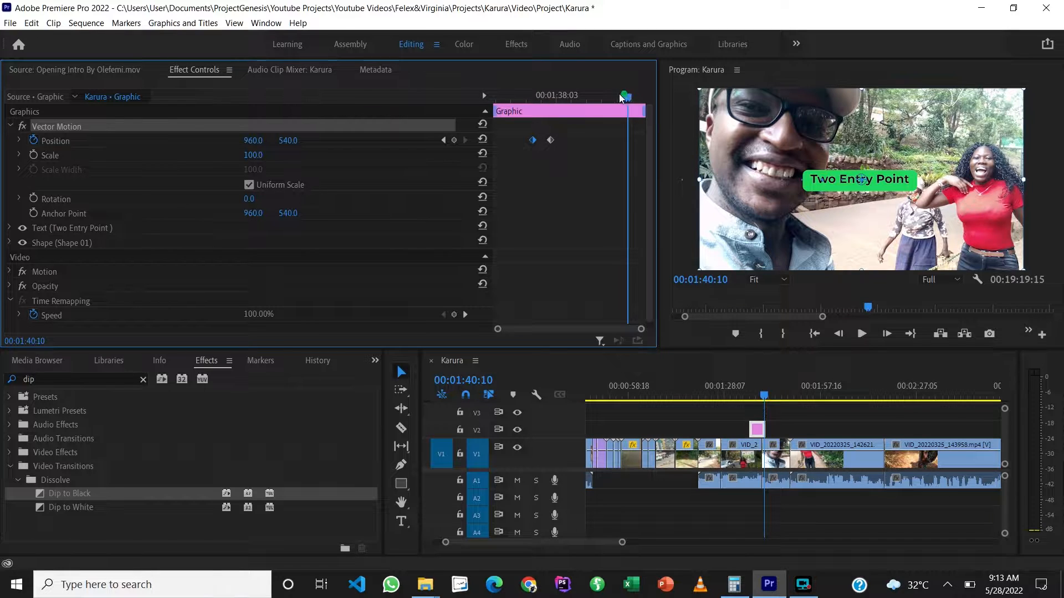
pyautogui.moveTo(627, 95); pyautogui.dragTo(568, 112)
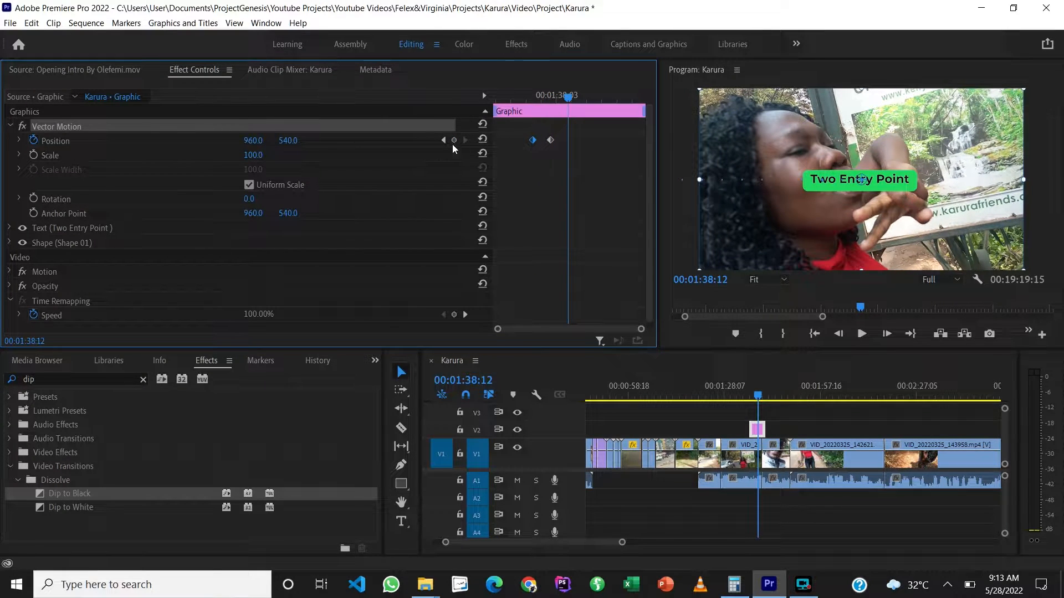
pyautogui.click(455, 141)
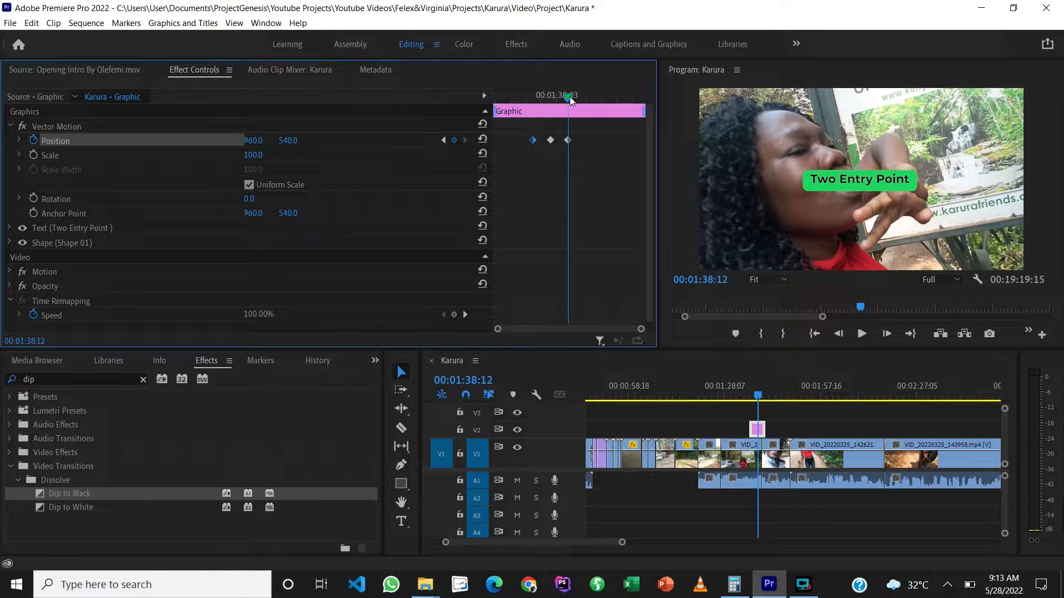
# Step: Keyframe the graphic's vertical Position at 400 at 00:01:39:02 so the title moves upward
pyautogui.moveTo(571, 99); pyautogui.dragTo(586, 101)
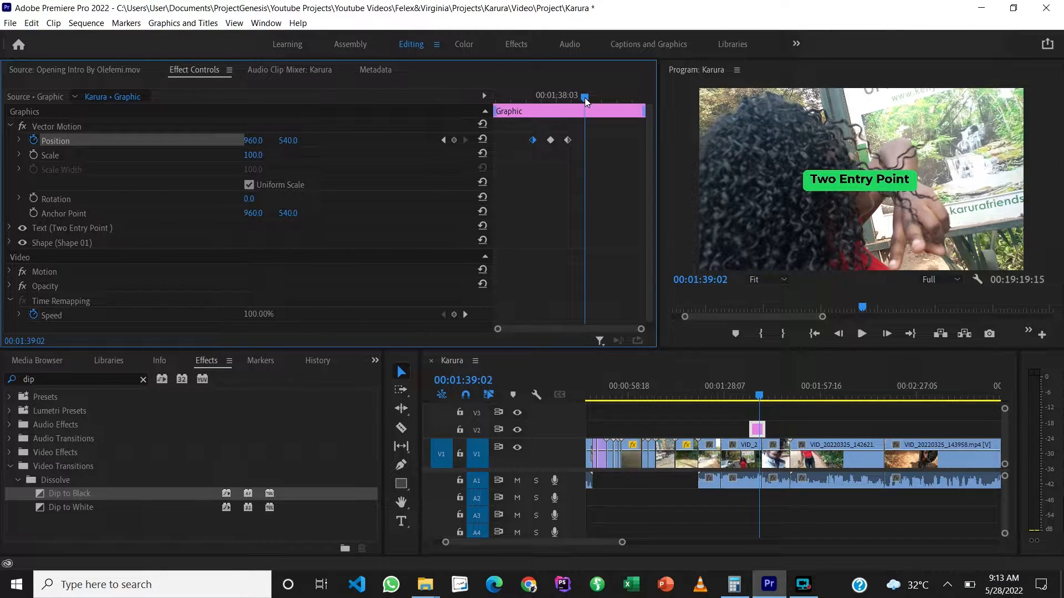
pyautogui.click(293, 140)
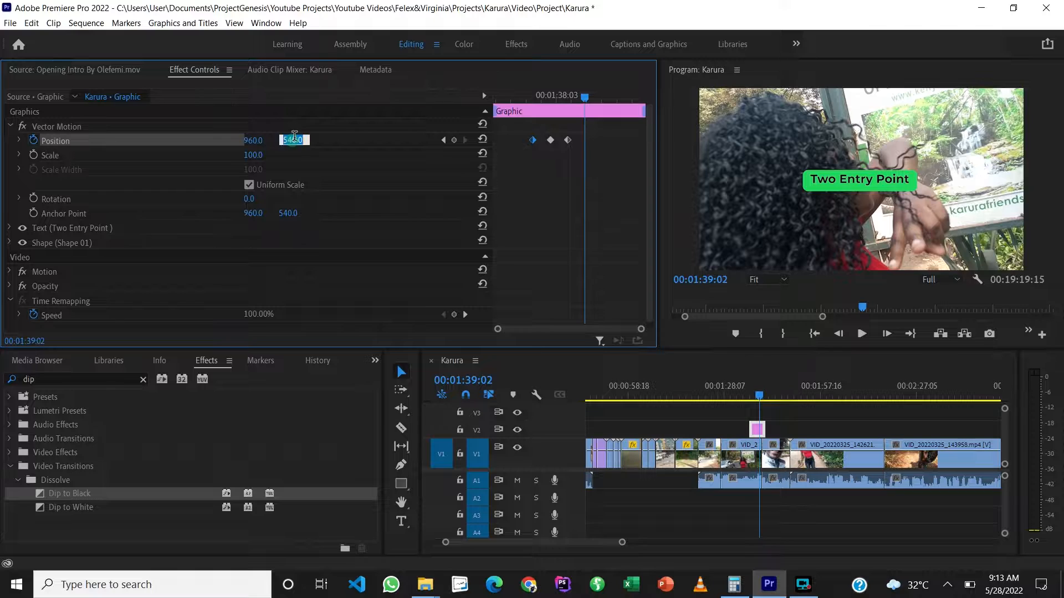
pyautogui.press('Return')
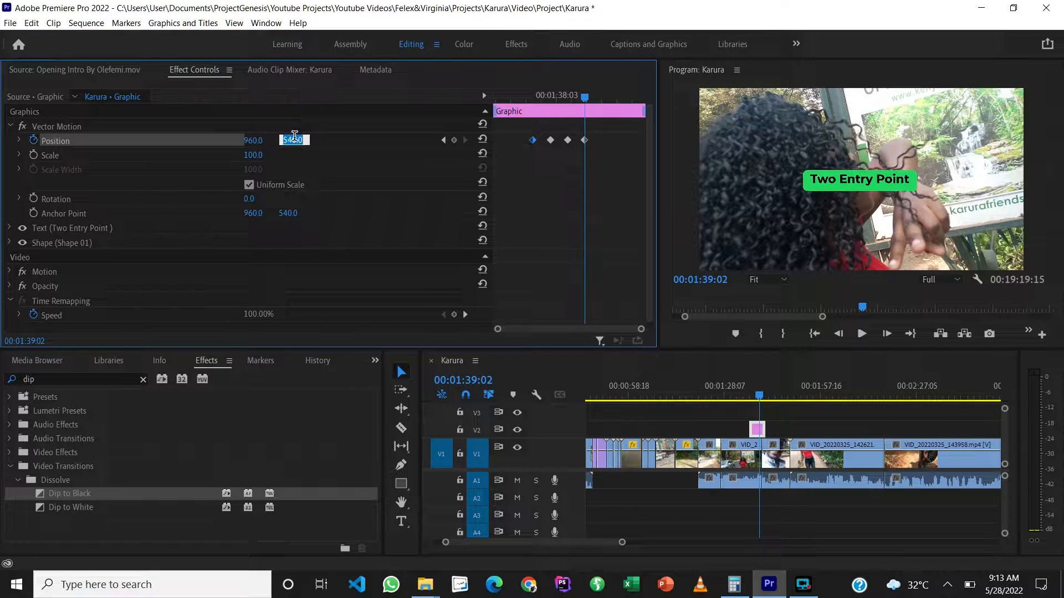
pyautogui.hotkey('shift', 'Down')
pyautogui.hotkey('shift', 'Down')
pyautogui.hotkey('shift', 'Down')
pyautogui.hotkey('shift', 'Down')
pyautogui.hotkey('shift', 'Down')
pyautogui.hotkey('shift', 'Down')
pyautogui.hotkey('shift', 'Down')
pyautogui.hotkey('shift', 'Down')
pyautogui.hotkey('shift', 'Down')
pyautogui.hotkey('shift', 'Down')
pyautogui.hotkey('shift', 'Down')
pyautogui.hotkey('shift', 'Down')
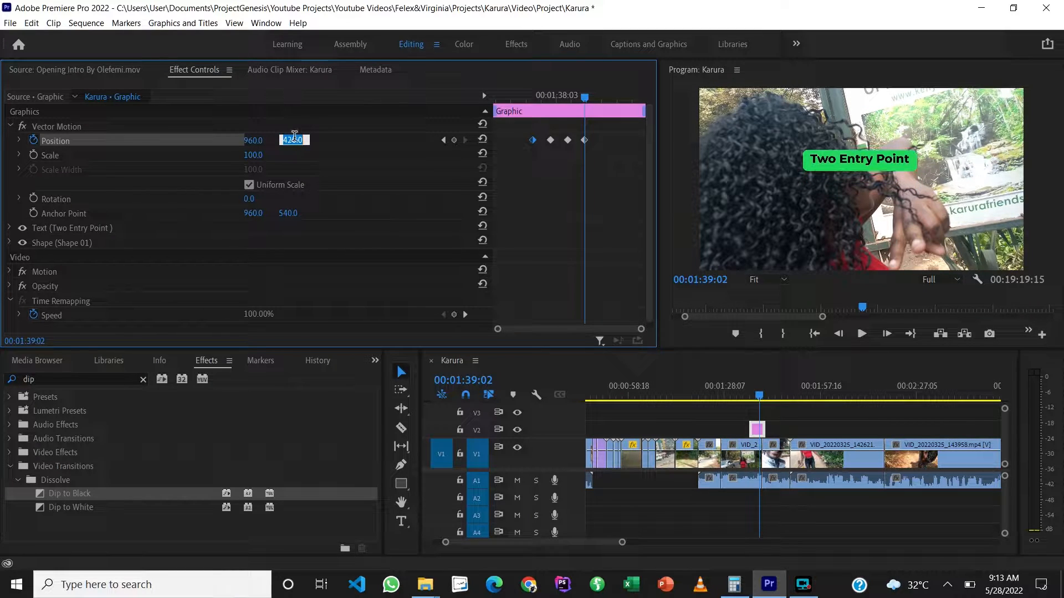
pyautogui.hotkey('shift', 'Down')
pyautogui.hotkey('shift', 'Down')
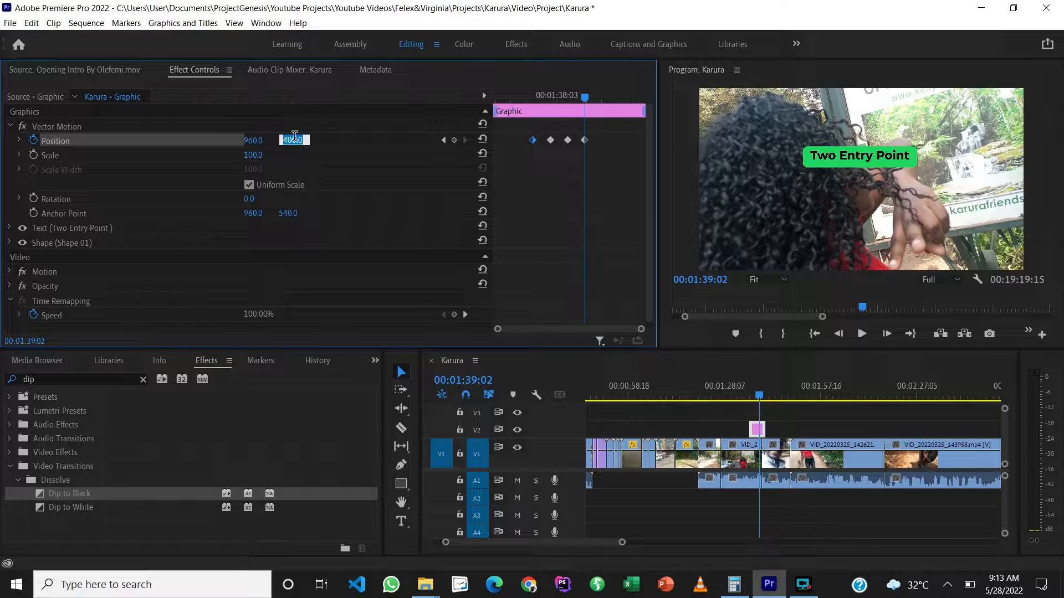
pyautogui.click(539, 248)
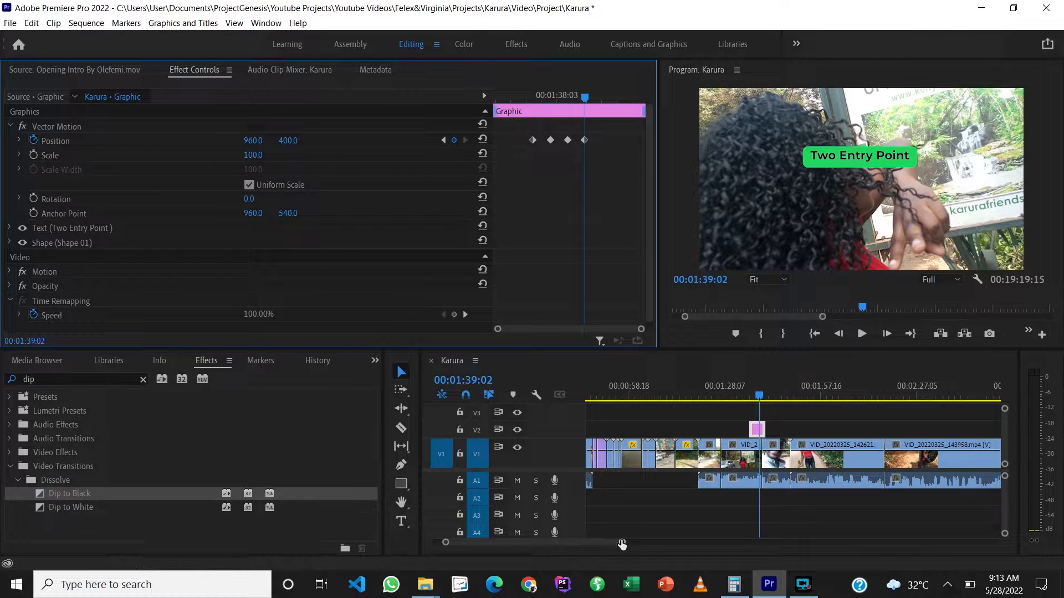
# Step: Move the "Two Entry Point" graphic earlier on V2 so it ends at the VID_20220325_142311 clip's end, and play it back
pyautogui.scroll(5, 622, 545)
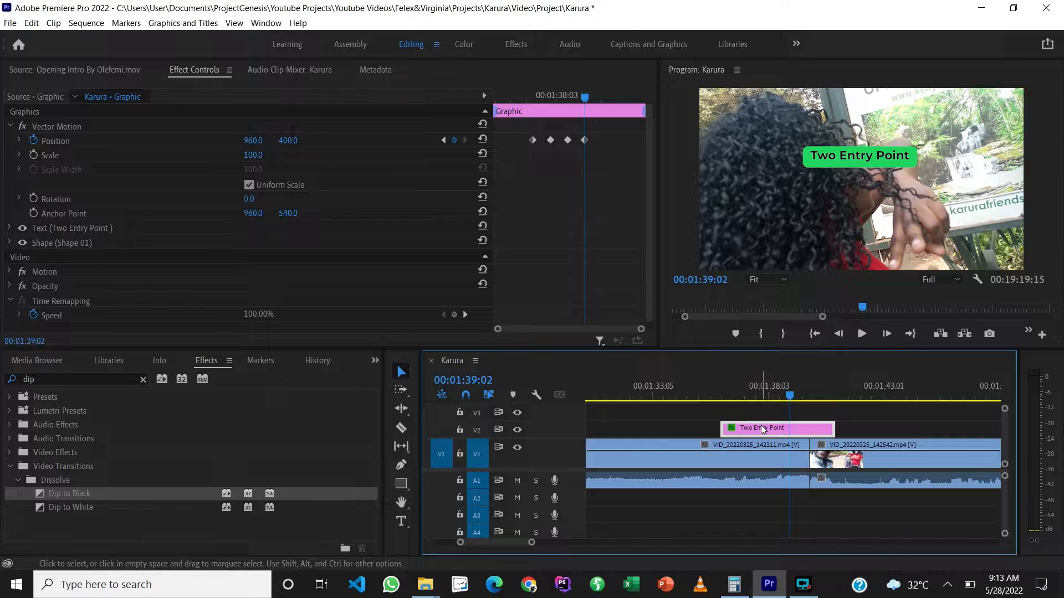
pyautogui.moveTo(762, 429); pyautogui.dragTo(746, 428)
pyautogui.click(776, 388)
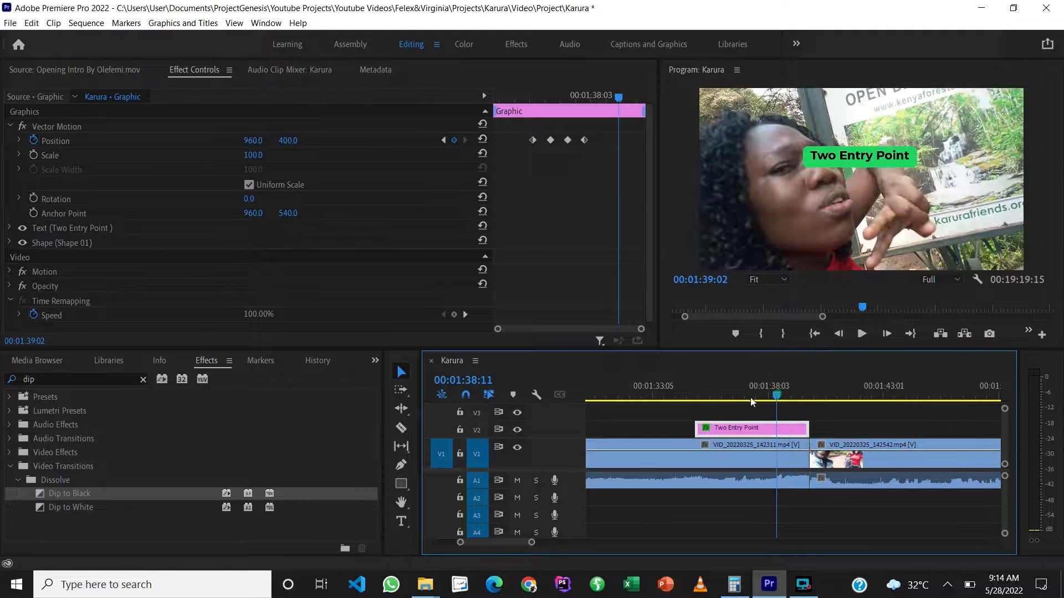
pyautogui.click(696, 401)
pyautogui.press('space')
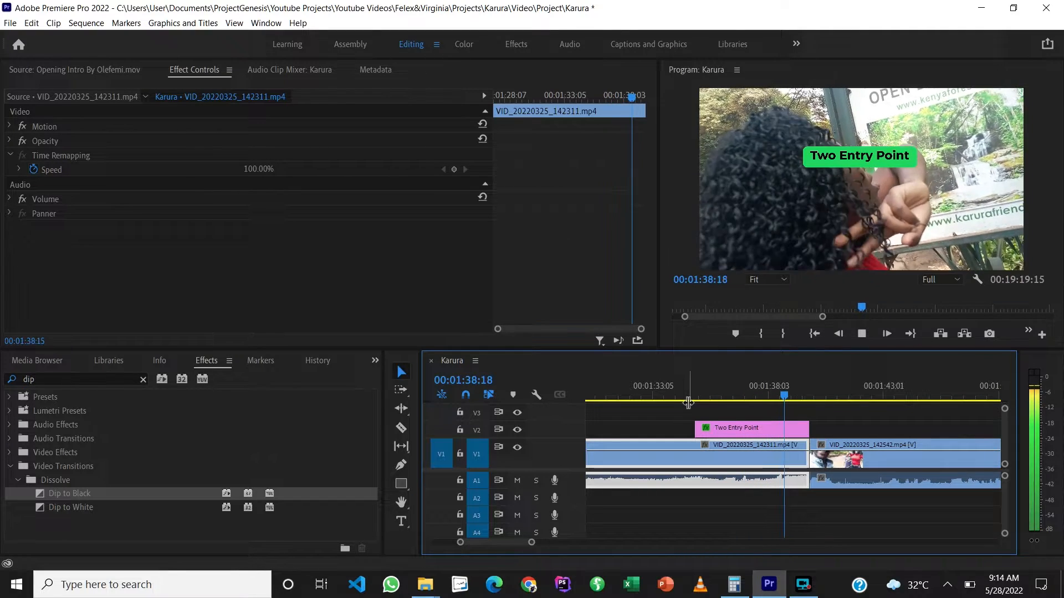
pyautogui.press('space')
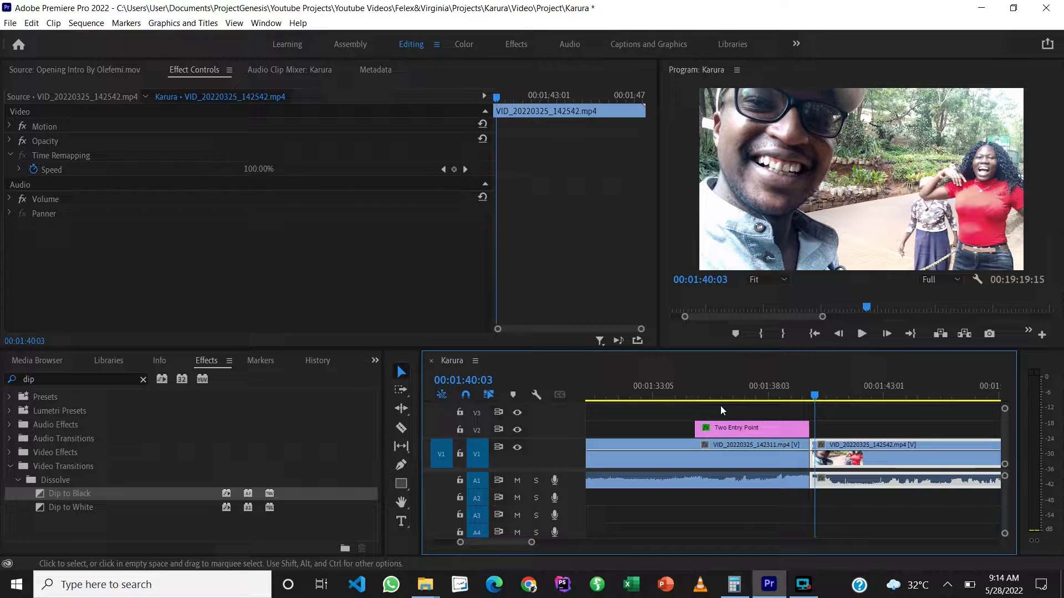
# Step: Move the graphic's last Position keyframe earlier to 00:01:37:17 for a faster upward move, and check the title past it
pyautogui.moveTo(815, 395); pyautogui.dragTo(760, 399)
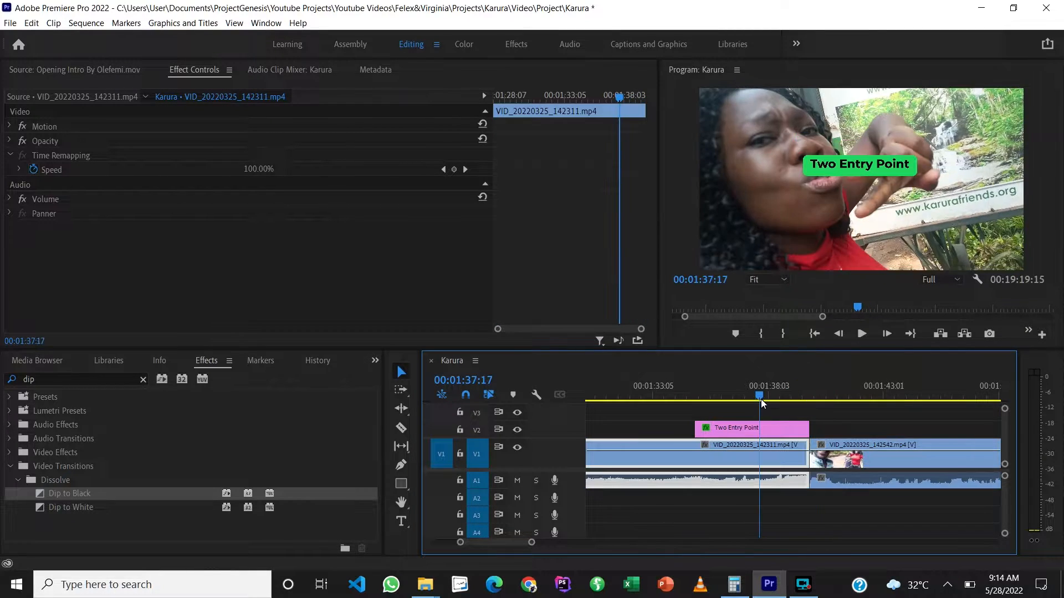
pyautogui.click(792, 431)
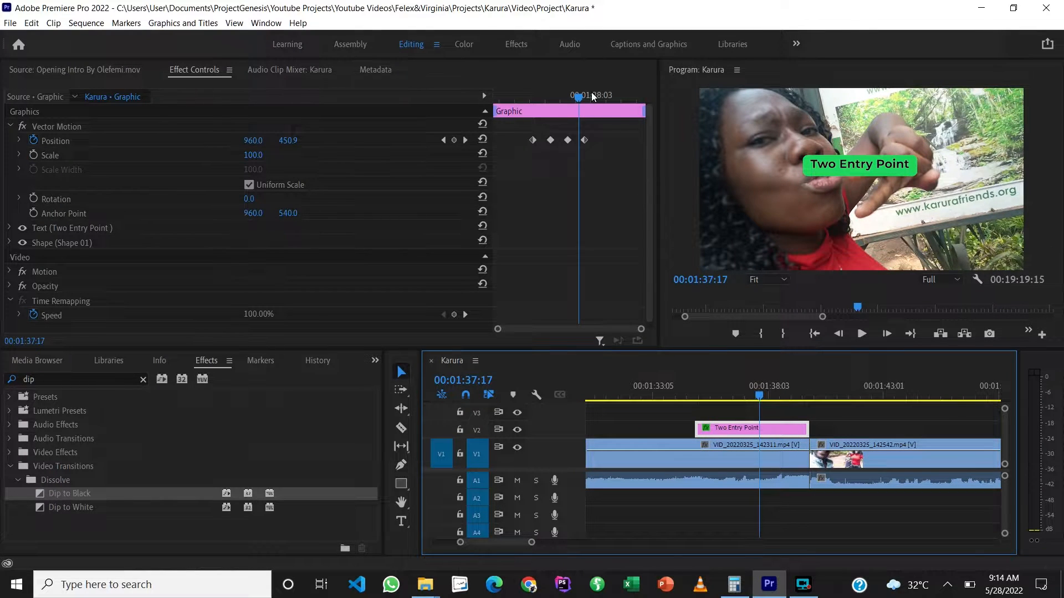
pyautogui.moveTo(584, 140); pyautogui.dragTo(578, 140)
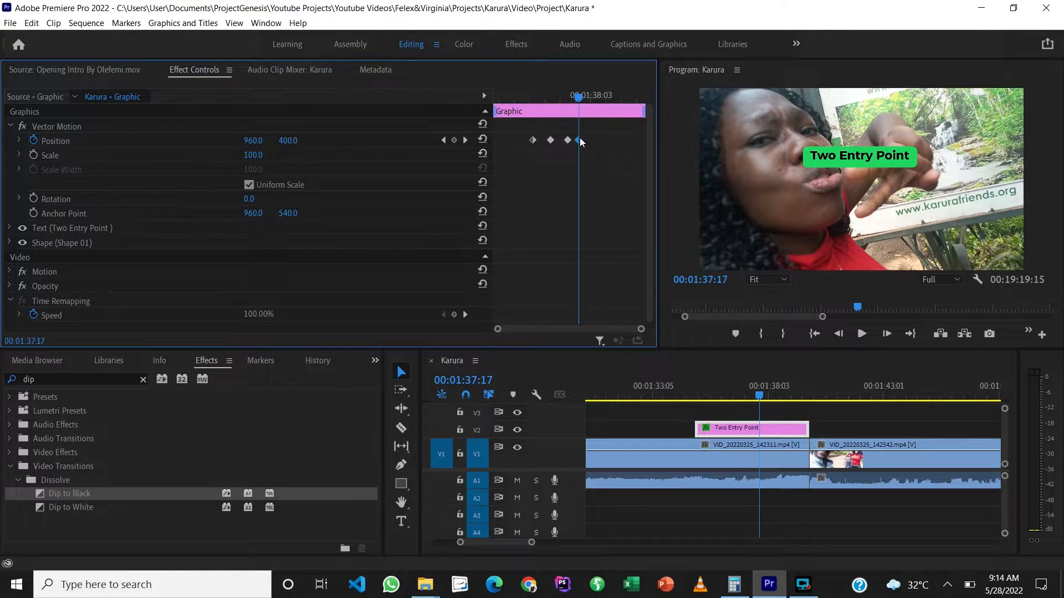
pyautogui.moveTo(579, 97); pyautogui.dragTo(594, 98)
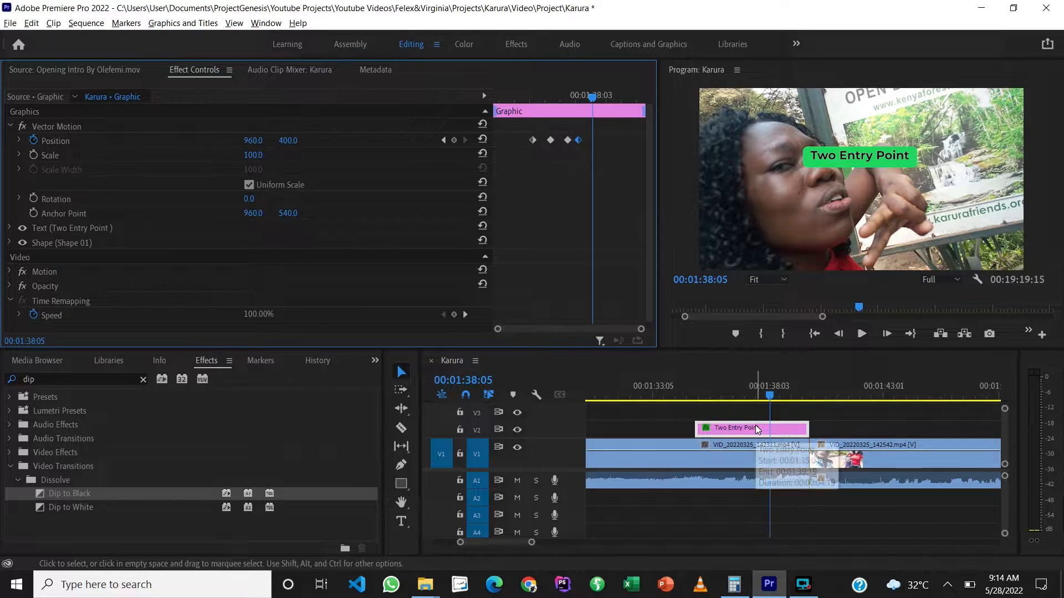
# Step: Duplicate the "Two Entry Point" graphic onto V3 and delete all Position keyframes from the V2 graphic
pyautogui.moveTo(756, 428); pyautogui.dragTo(754, 409)
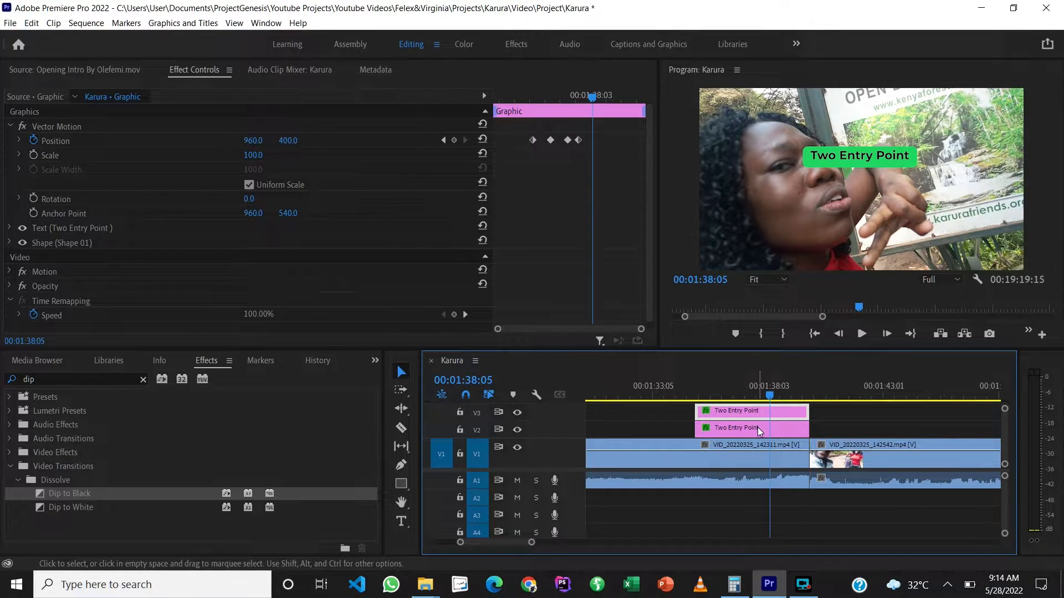
pyautogui.click(757, 427)
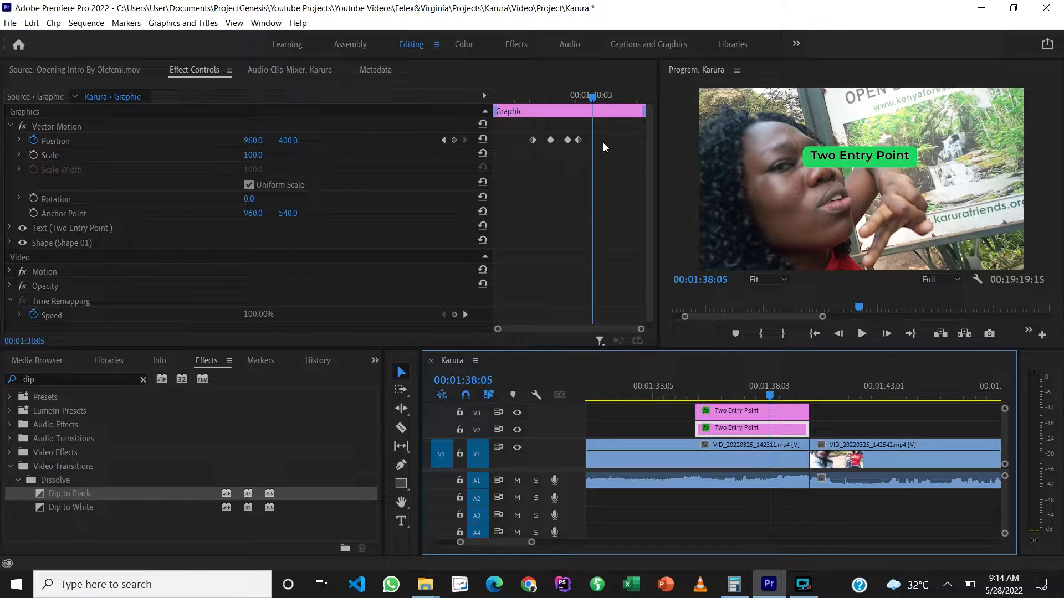
pyautogui.moveTo(602, 142); pyautogui.dragTo(527, 144)
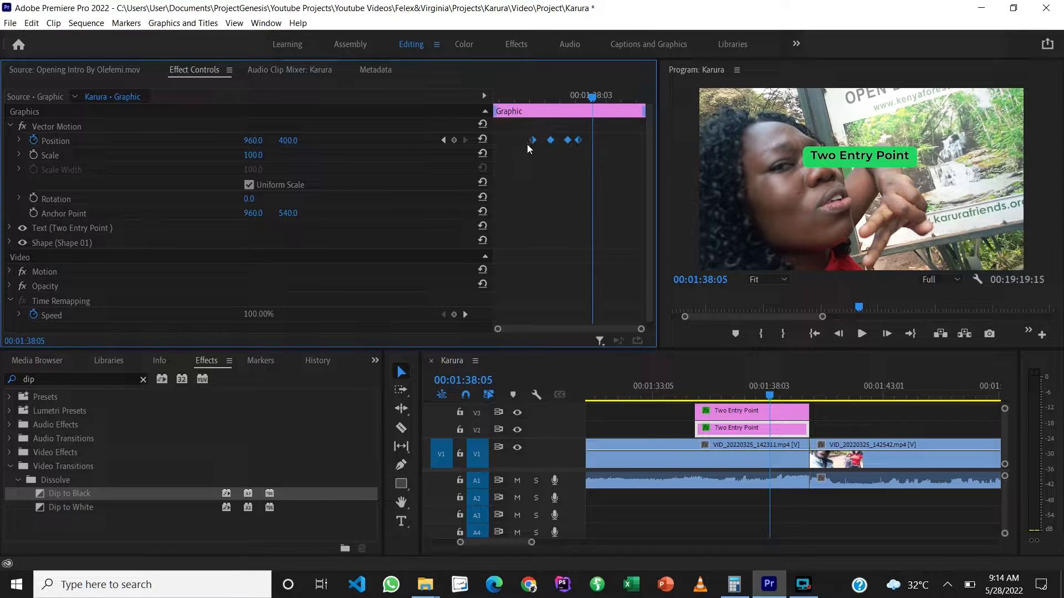
pyautogui.press('Delete')
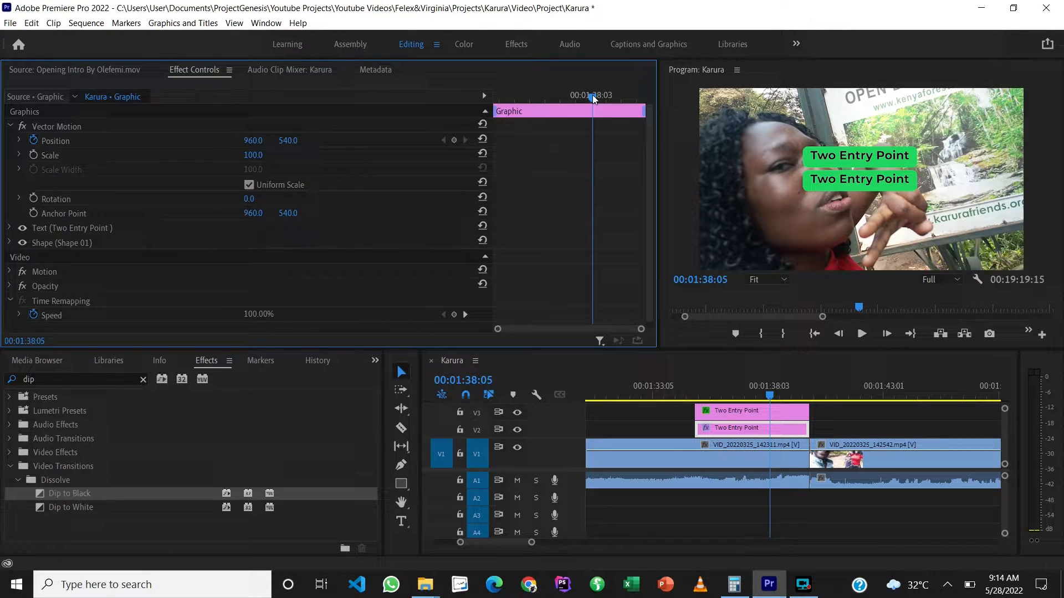
# Step: Add Position keyframes to the V2 graphic at 00:01:37:17, matching the V3 graphic's last keyframe, and at 00:01:37:05
pyautogui.moveTo(592, 95); pyautogui.dragTo(573, 115)
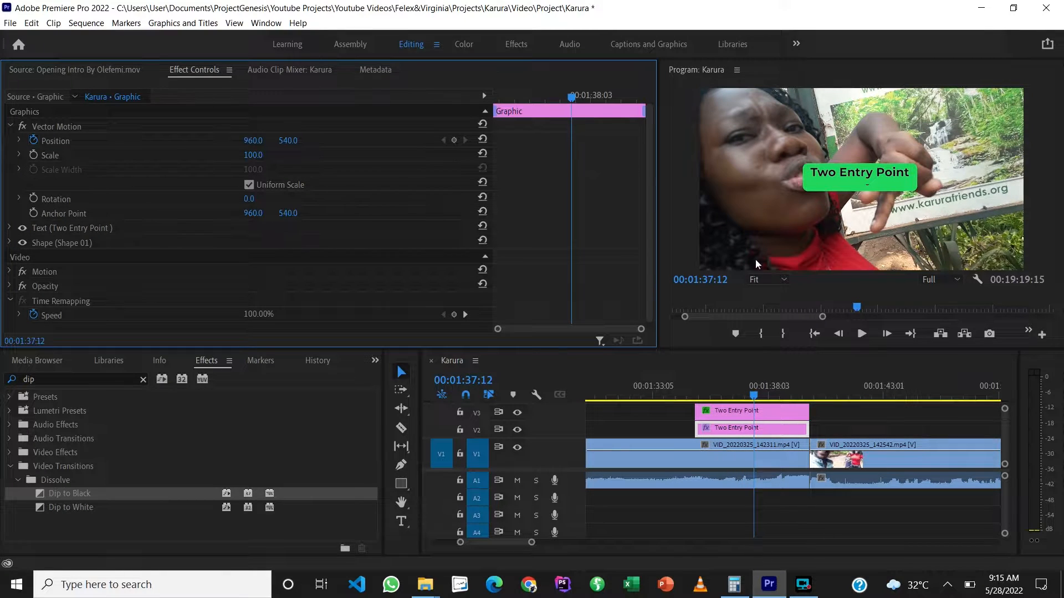
pyautogui.click(710, 410)
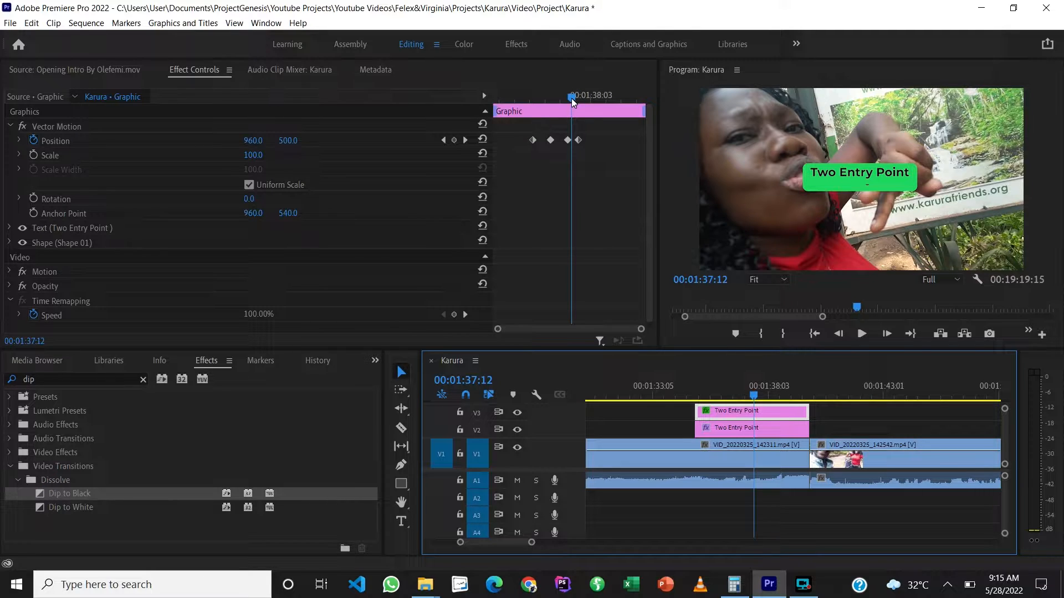
pyautogui.moveTo(571, 98); pyautogui.dragTo(578, 99)
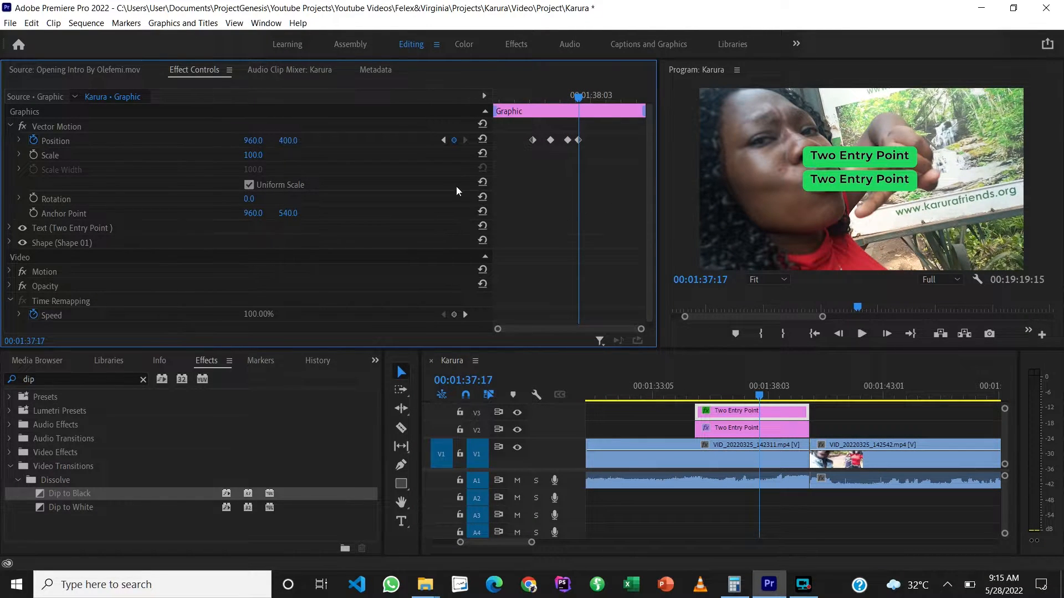
pyautogui.click(717, 426)
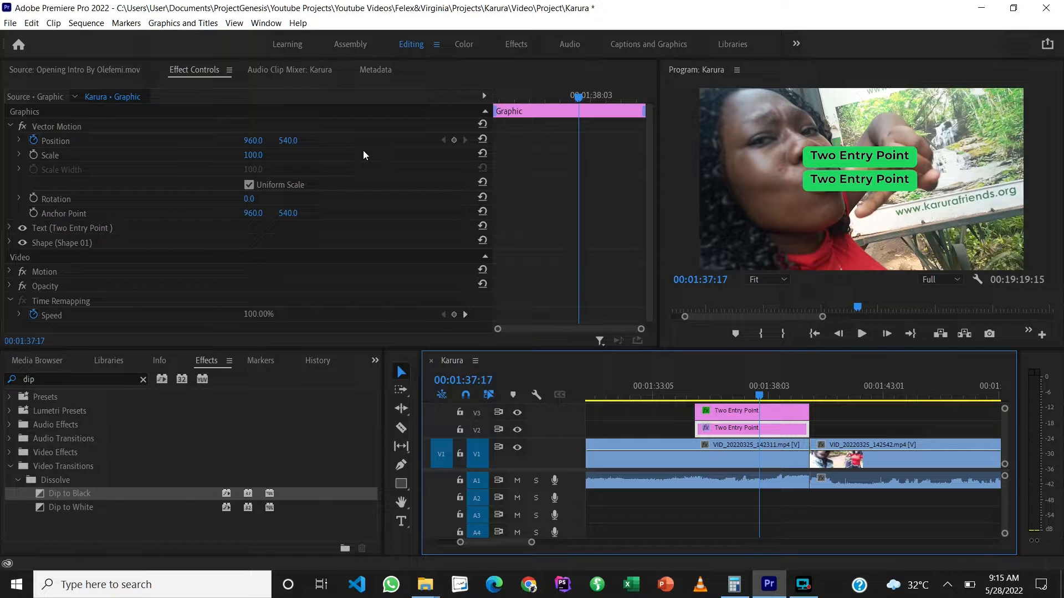
pyautogui.click(455, 140)
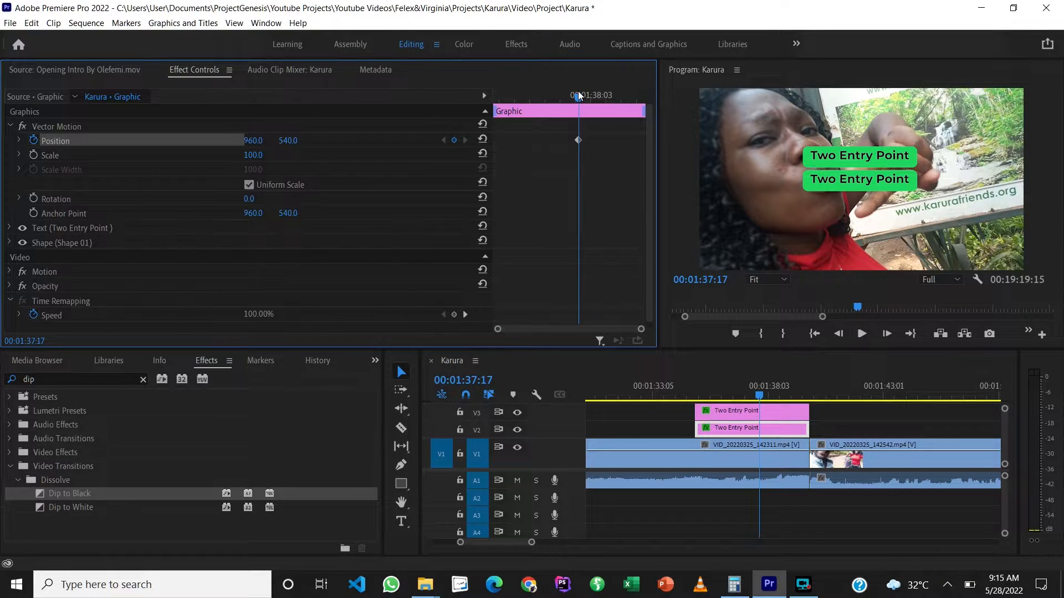
pyautogui.moveTo(578, 97)
pyautogui.mouseDown()
pyautogui.moveTo(597, 99)
pyautogui.moveTo(564, 102)
pyautogui.mouseUp()
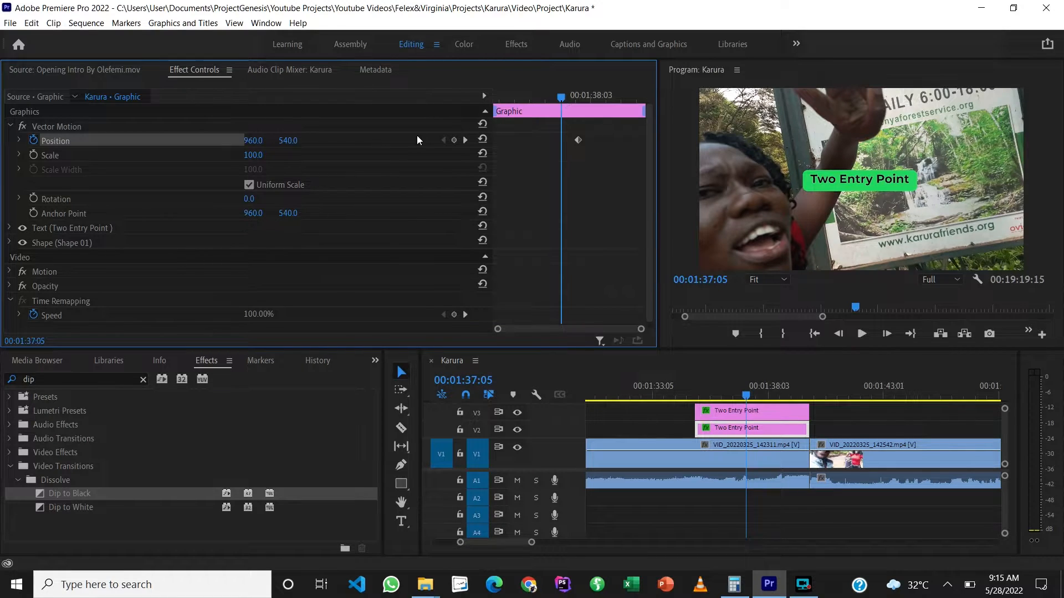
pyautogui.click(454, 142)
pyautogui.click(466, 141)
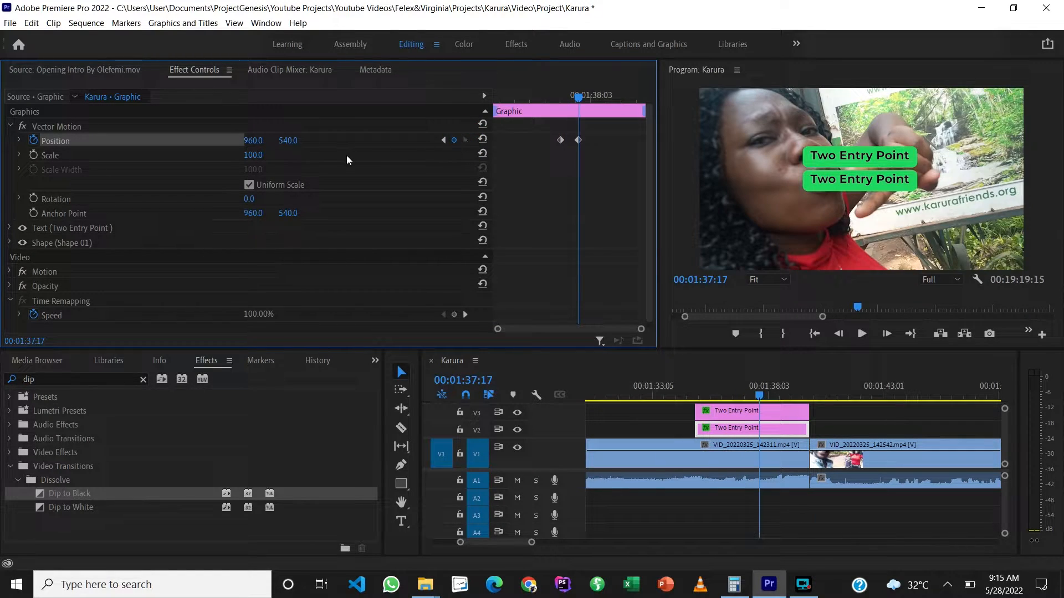
# Step: Set the V2 graphic's vertical Position to 1210 at the 00:01:37:17 keyframe and return the playhead to the graphic's start
pyautogui.click(290, 142)
pyautogui.hotkey('shift', 'Down')
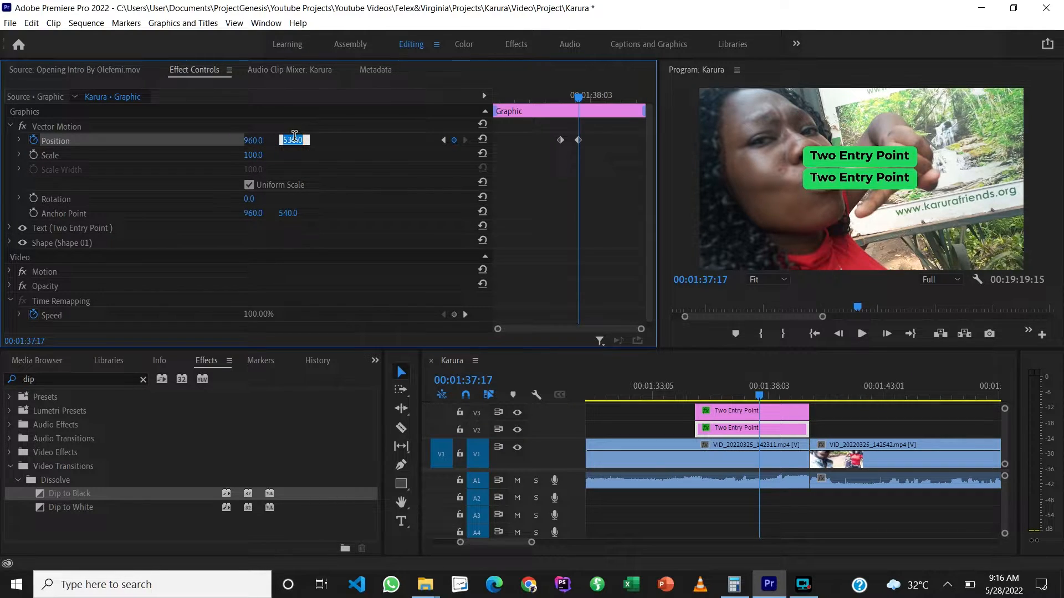
pyautogui.hotkey('shift', 'Up')
pyautogui.hotkey('shift', 'Up')
pyautogui.hotkey('shift', 'Up')
pyautogui.hotkey('shift', 'Up')
pyautogui.hotkey('shift', 'Up')
pyautogui.hotkey('shift', 'Up')
pyautogui.hotkey('shift', 'Up')
pyautogui.hotkey('shift', 'Up')
pyautogui.hotkey('shift', 'Up')
pyautogui.hotkey('shift', 'Up')
pyautogui.hotkey('shift', 'Up')
pyautogui.hotkey('shift', 'Up')
pyautogui.hotkey('shift', 'Up')
pyautogui.hotkey('shift', 'Up')
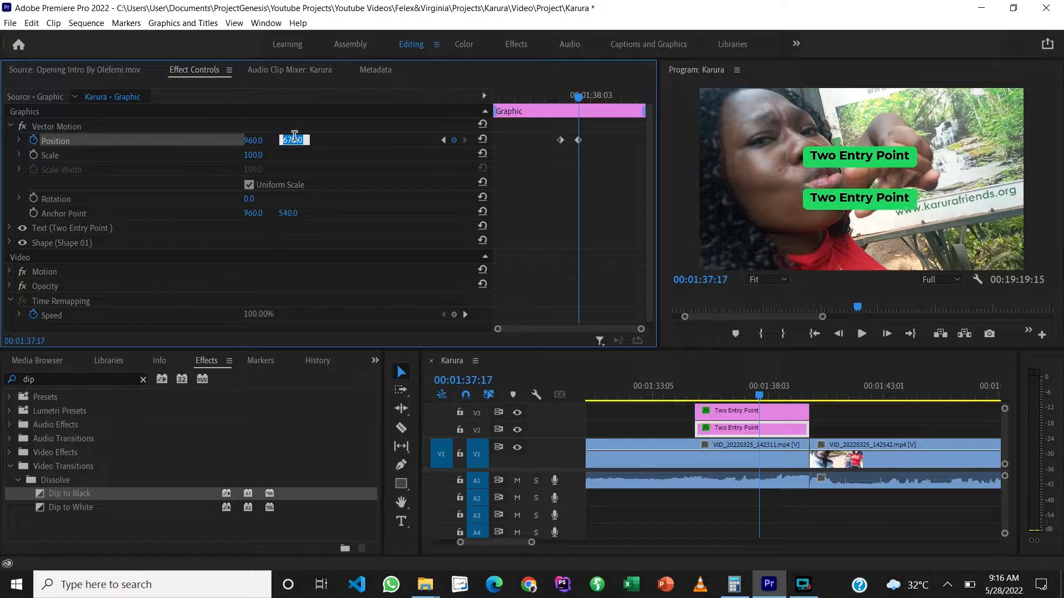
pyautogui.hotkey('shift', 'Up')
pyautogui.hotkey('shift', 'Up')
pyautogui.hotkey('shift', 'Up')
pyautogui.hotkey('shift', 'Up')
pyautogui.hotkey('shift', 'Up')
pyautogui.hotkey('shift', 'Up')
pyautogui.hotkey('shift', 'Up')
pyautogui.hotkey('shift', 'Up')
pyautogui.hotkey('shift', 'Up')
pyautogui.hotkey('shift', 'Up')
pyautogui.hotkey('shift', 'Up')
pyautogui.hotkey('shift', 'Up')
pyautogui.hotkey('shift', 'Up')
pyautogui.hotkey('shift', 'Up')
pyautogui.hotkey('shift', 'Up')
pyautogui.hotkey('shift', 'Up')
pyautogui.hotkey('shift', 'Up')
pyautogui.hotkey('shift', 'Up')
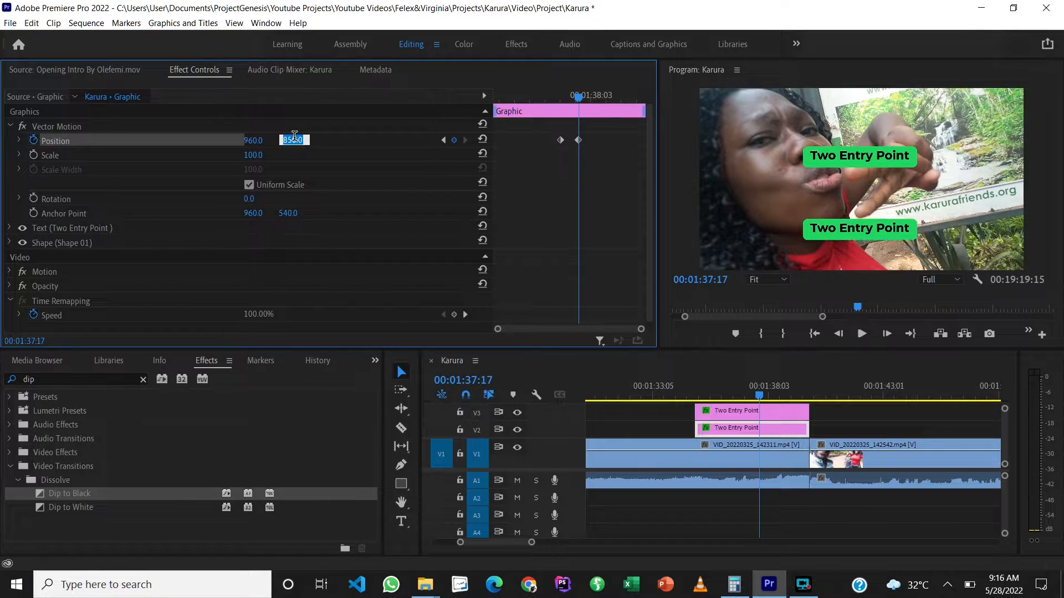
pyautogui.hotkey('shift', 'Up')
pyautogui.hotkey('shift', 'Up')
pyautogui.hotkey('shift', 'Up')
pyautogui.hotkey('shift', 'Up')
pyautogui.hotkey('shift', 'Up')
pyautogui.hotkey('shift', 'Up')
pyautogui.hotkey('shift', 'Up')
pyautogui.hotkey('shift', 'Up')
pyautogui.hotkey('shift', 'Up')
pyautogui.hotkey('shift', 'Up')
pyautogui.hotkey('shift', 'Up')
pyautogui.hotkey('shift', 'Up')
pyautogui.hotkey('shift', 'Up')
pyautogui.hotkey('shift', 'Up')
pyautogui.hotkey('shift', 'Up')
pyautogui.hotkey('shift', 'Up')
pyautogui.hotkey('shift', 'Up')
pyautogui.hotkey('shift', 'Up')
pyautogui.hotkey('shift', 'Up')
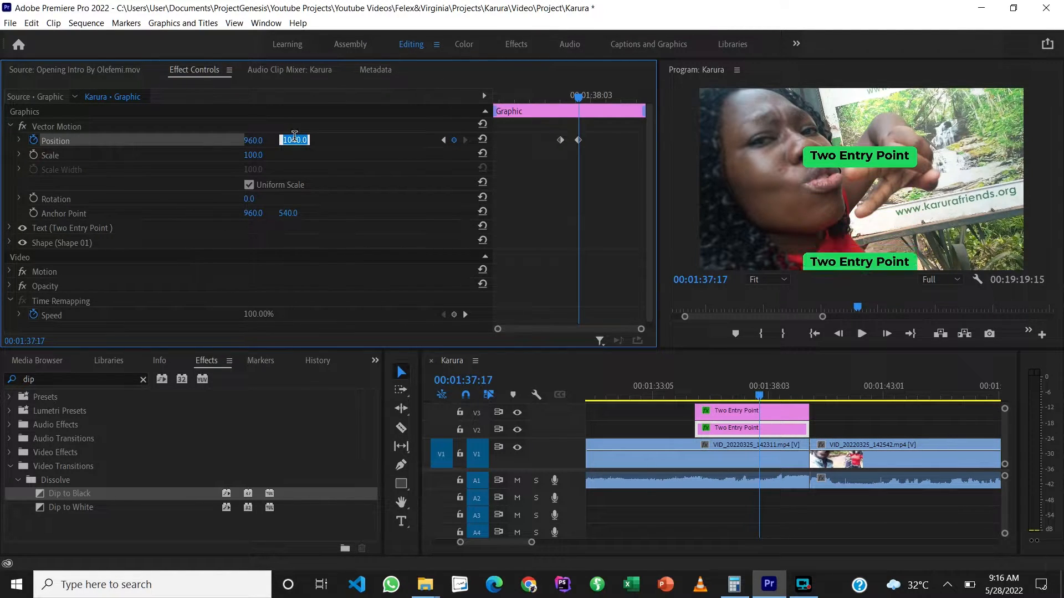
pyautogui.hotkey('shift', 'Up')
pyautogui.hotkey('shift', 'Up')
pyautogui.hotkey('shift', 'Up')
pyautogui.hotkey('shift', 'Up')
pyautogui.hotkey('shift', 'Up')
pyautogui.hotkey('shift', 'Up')
pyautogui.hotkey('shift', 'Up')
pyautogui.hotkey('shift', 'Up')
pyautogui.hotkey('shift', 'Up')
pyautogui.hotkey('shift', 'Up')
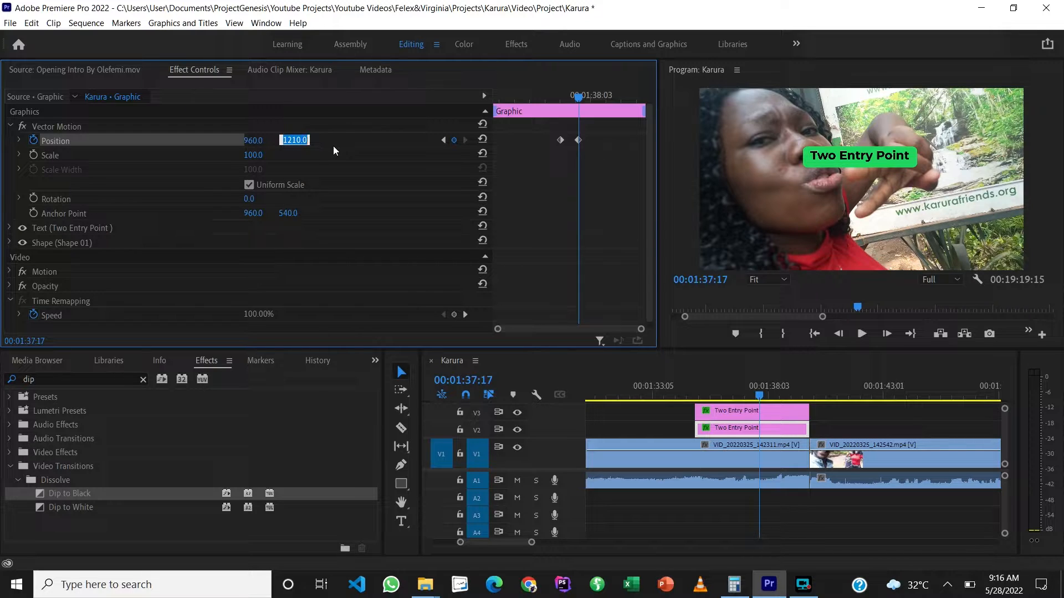
pyautogui.click(354, 143)
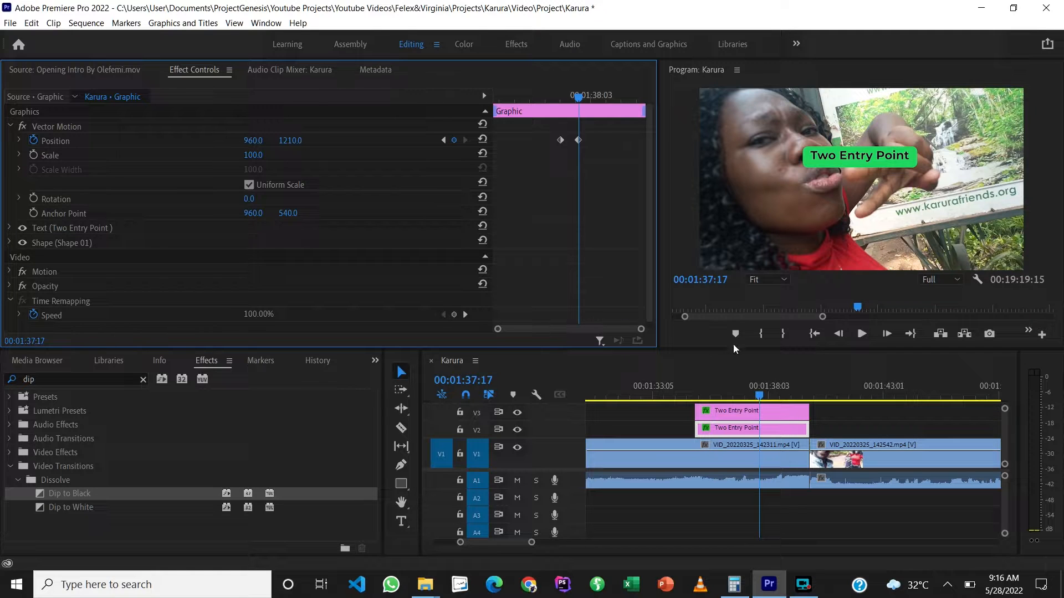
pyautogui.moveTo(759, 396); pyautogui.dragTo(696, 398)
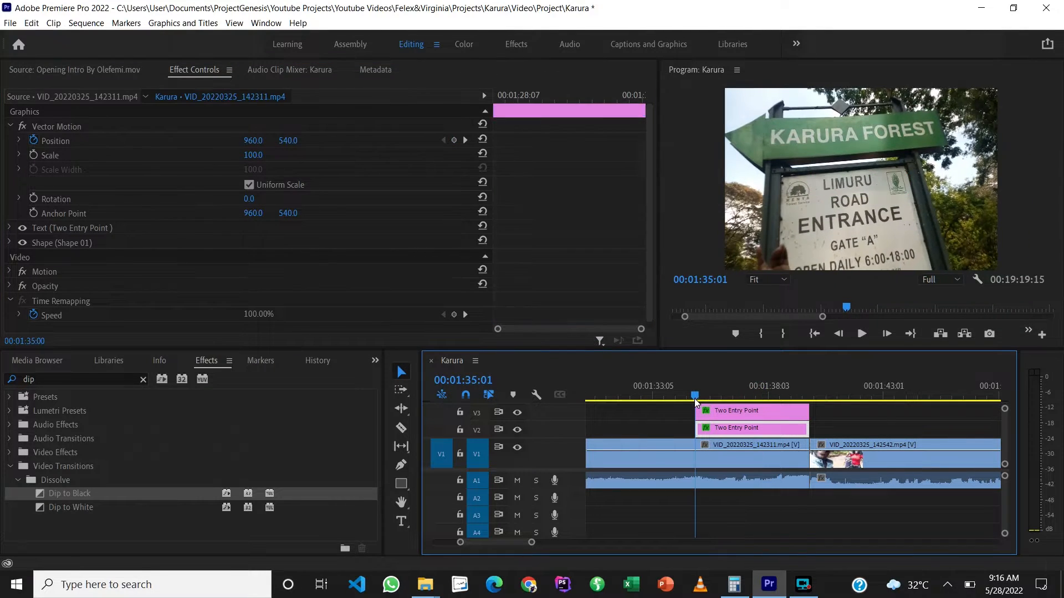
# Step: Preview the title animation and shift both Position keyframes of the V2 graphic three frames later, to 00:01:37:08 and 00:01:37:20
pyautogui.press('space')
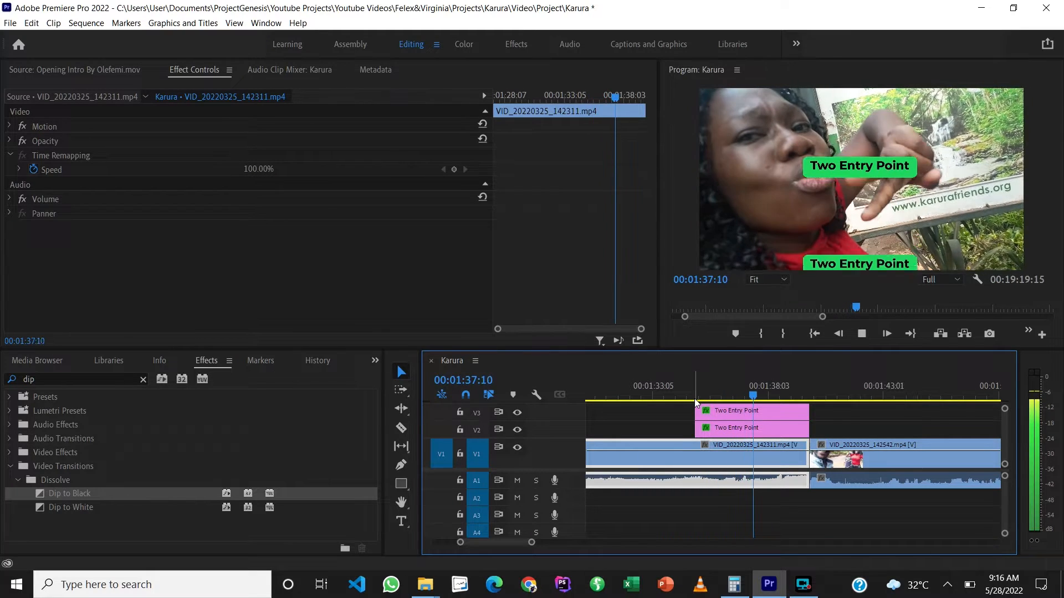
pyautogui.press('space')
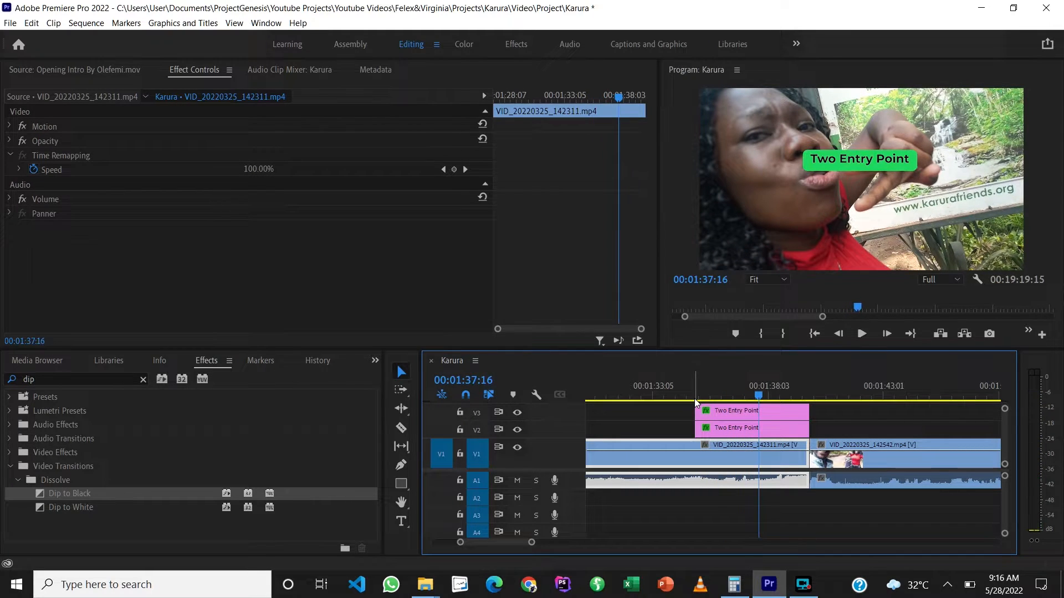
pyautogui.click(739, 434)
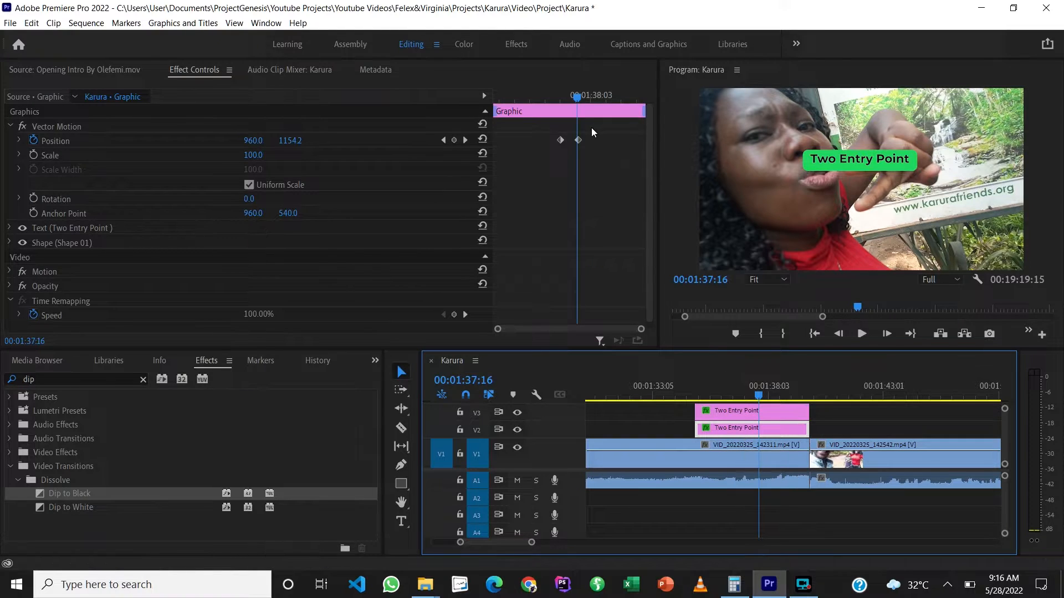
pyautogui.click(577, 140)
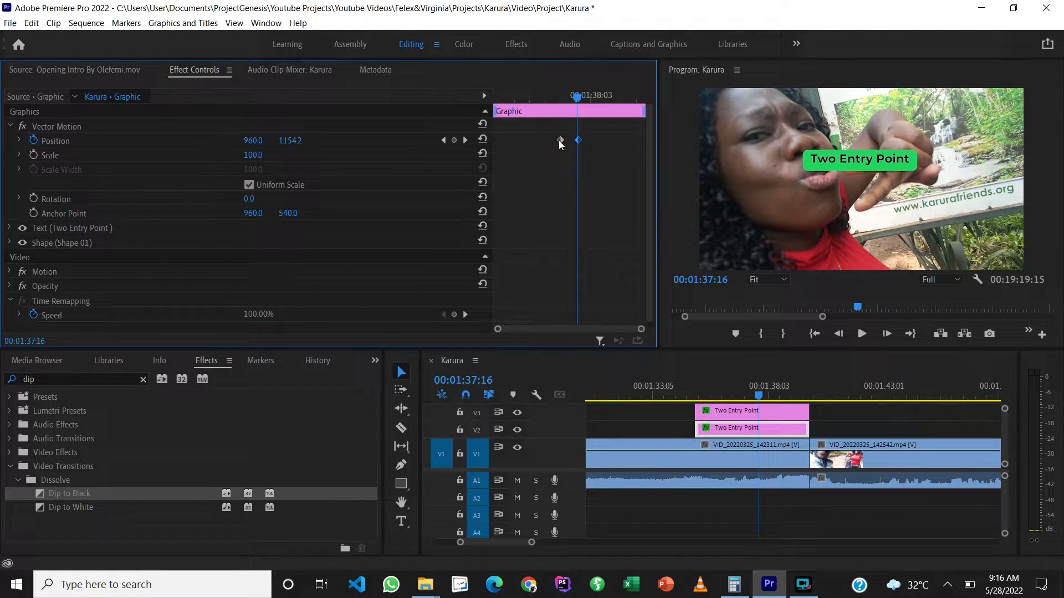
pyautogui.moveTo(560, 140)
pyautogui.mouseDown()
pyautogui.moveTo(580, 143)
pyautogui.moveTo(567, 141)
pyautogui.mouseUp()
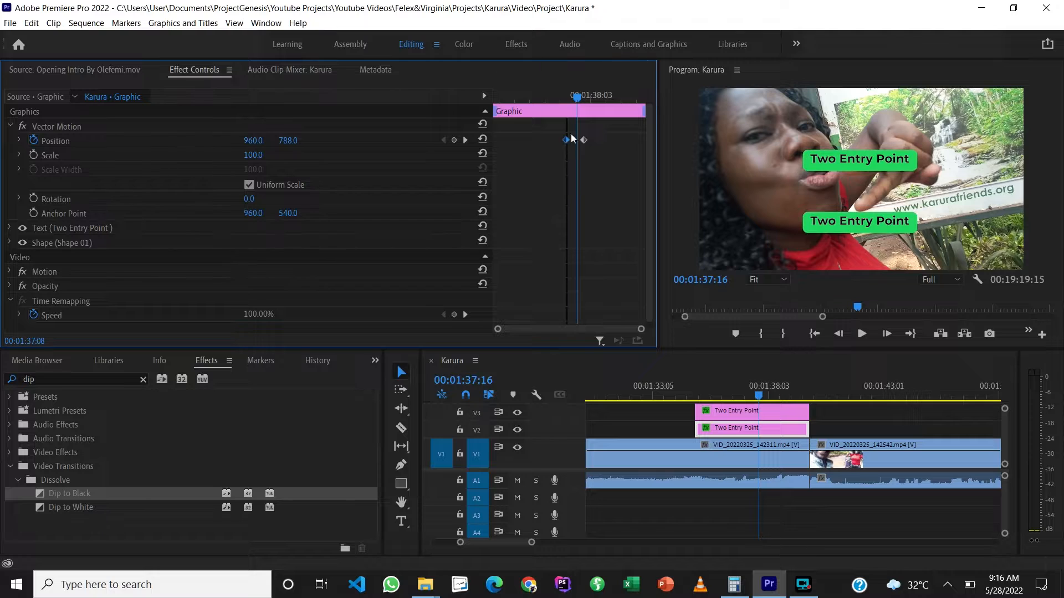
pyautogui.moveTo(576, 96)
pyautogui.mouseDown()
pyautogui.moveTo(557, 96)
pyautogui.moveTo(591, 105)
pyautogui.mouseUp()
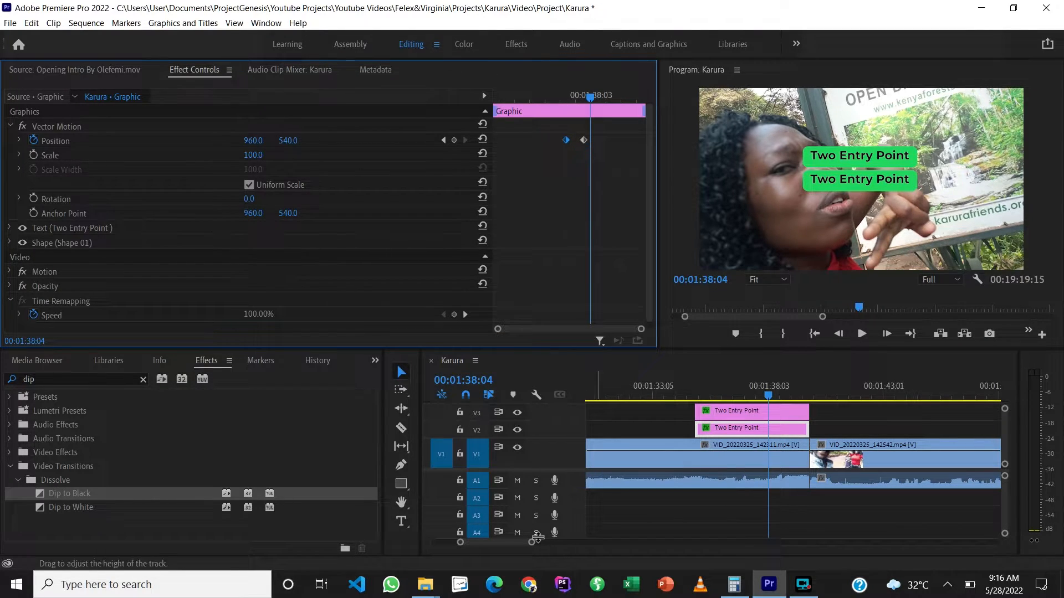
# Step: Open Essential Graphics for editing and select the V2 graphic's "Two Entry Point" text layer
pyautogui.moveTo(533, 544); pyautogui.dragTo(625, 544)
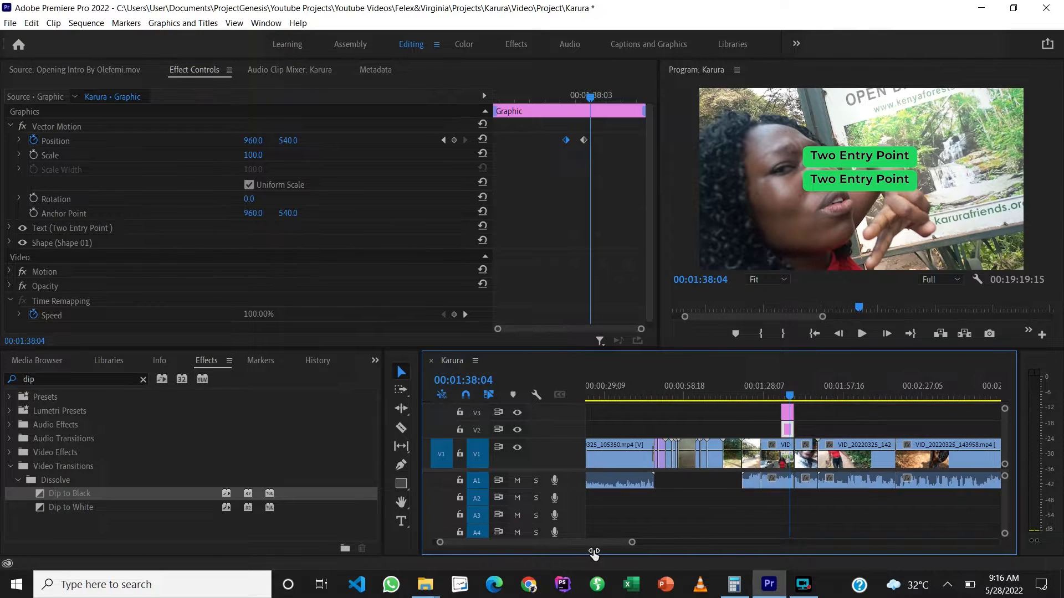
pyautogui.click(266, 23)
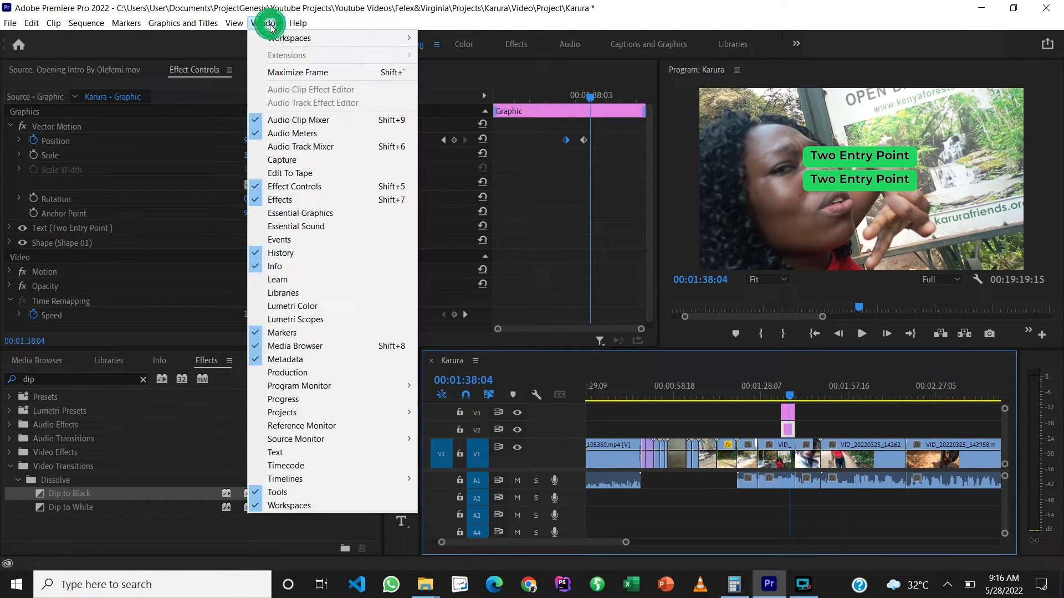
pyautogui.click(293, 216)
pyautogui.click(293, 222)
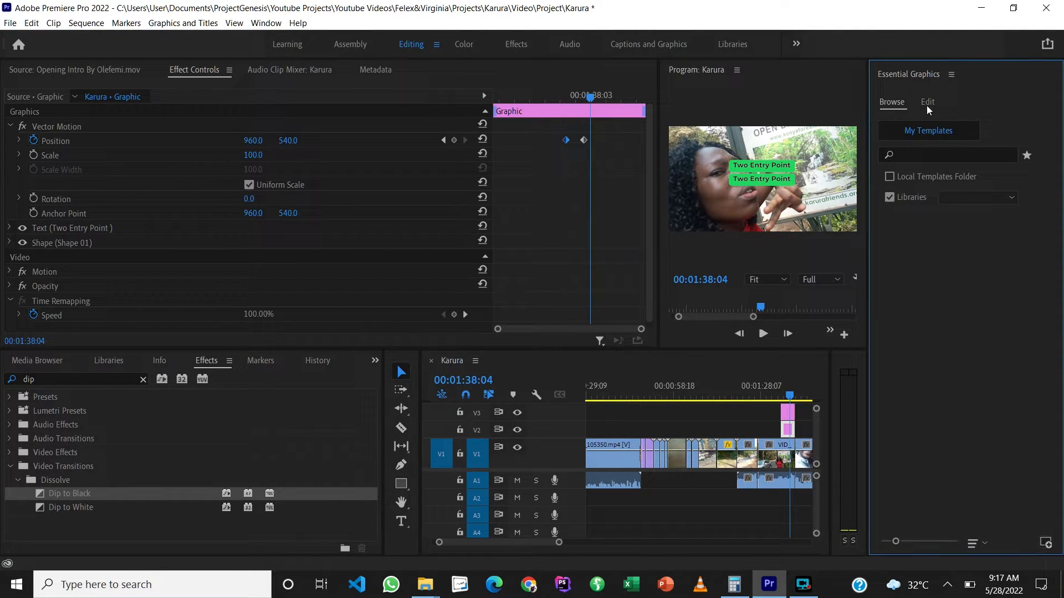
pyautogui.click(927, 104)
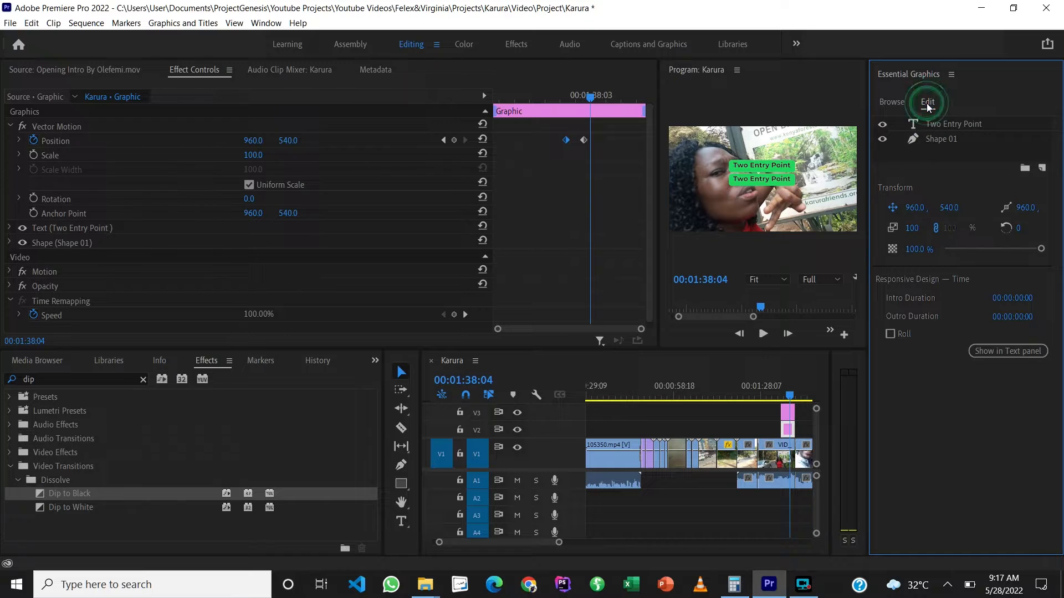
pyautogui.click(949, 124)
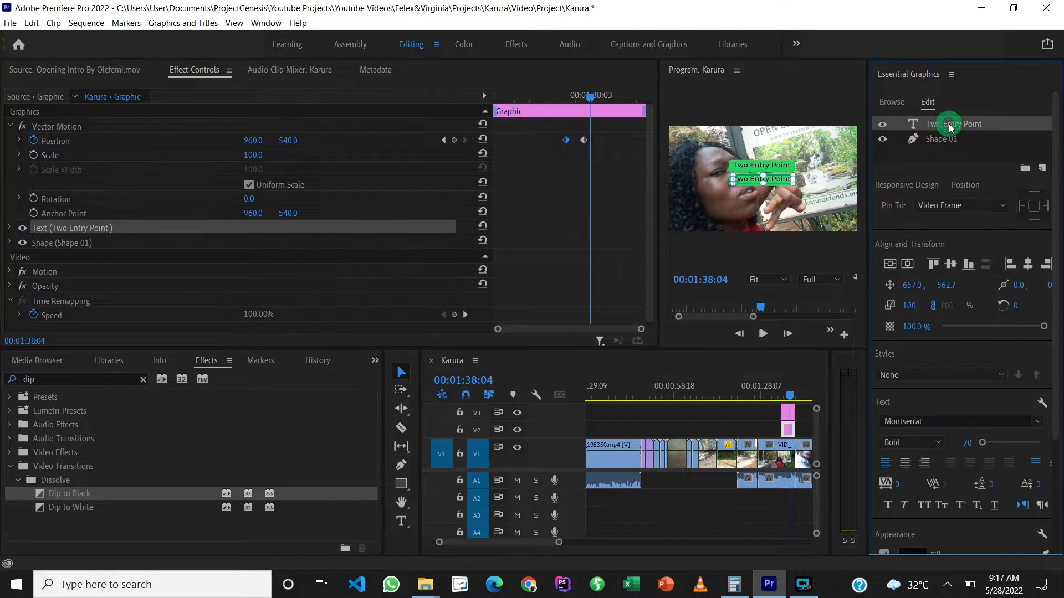
# Step: Replace the text of the V2 graphic with "1.Limuru Road"
pyautogui.doubleClick(779, 183)
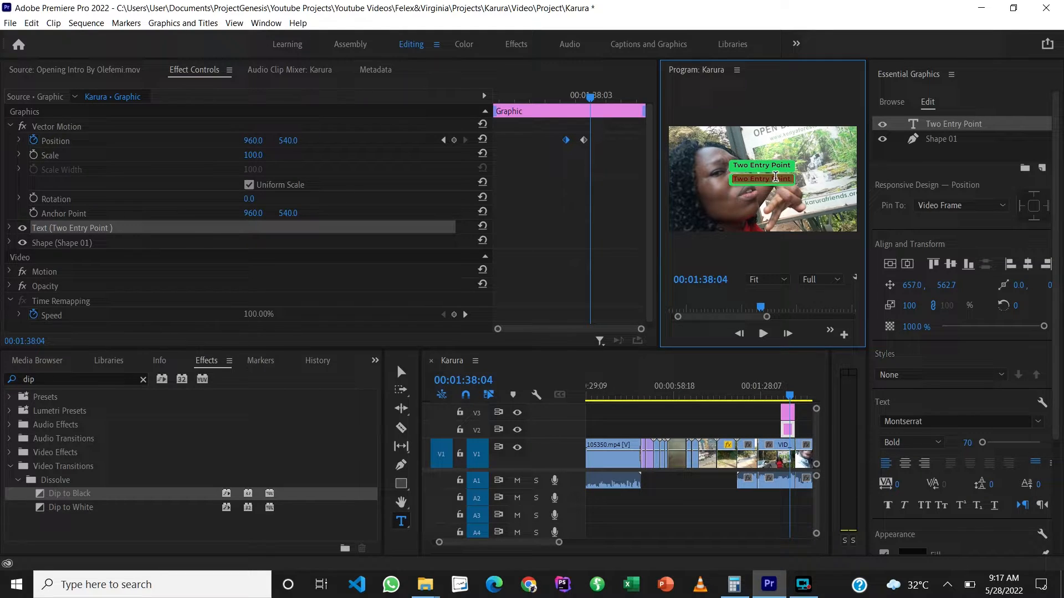
pyautogui.press('BackSpace')
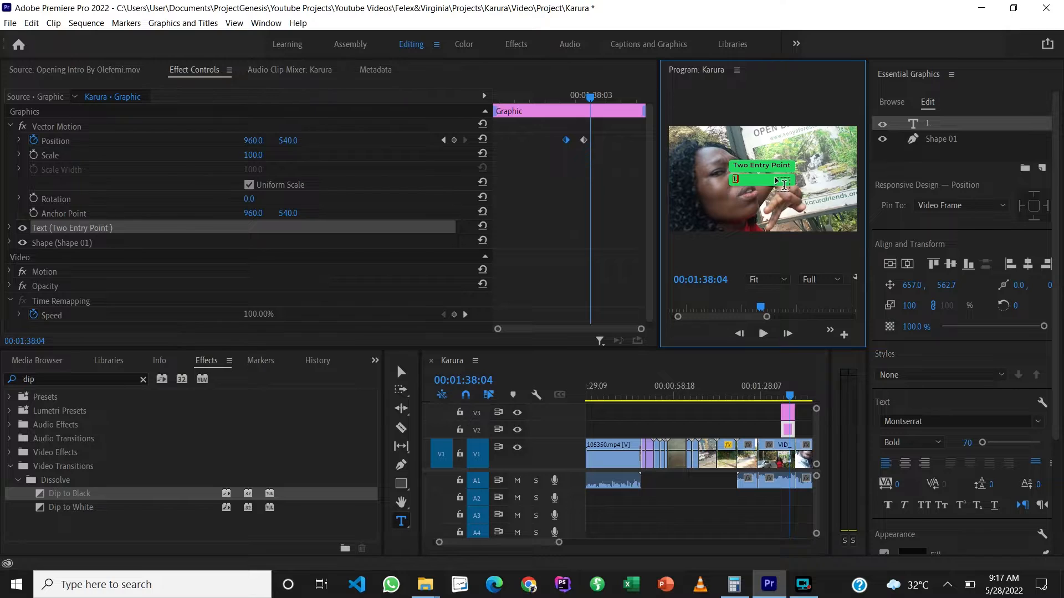
pyautogui.write('muru Road')
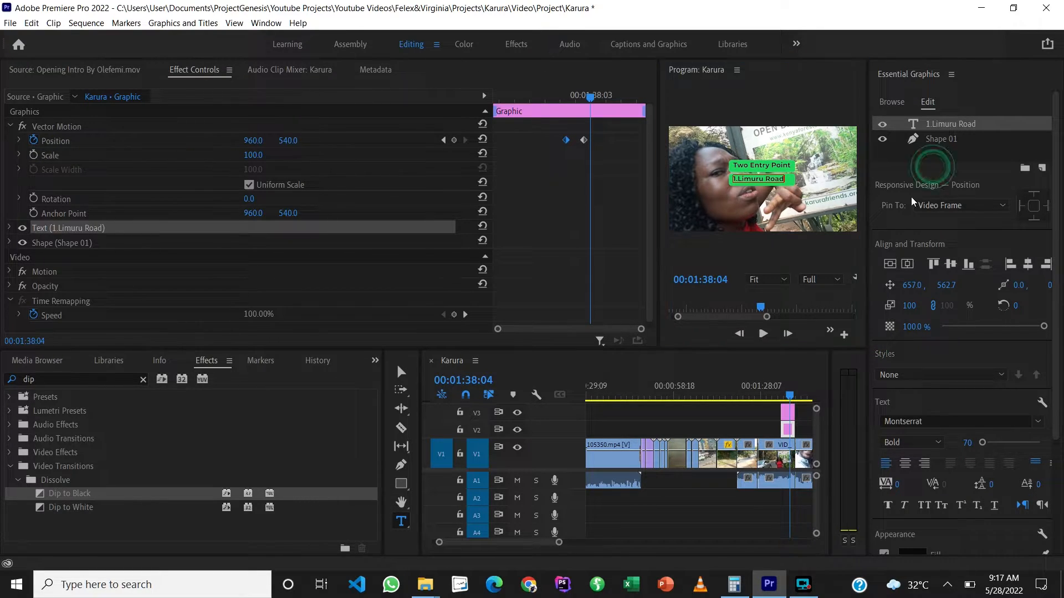
pyautogui.click(935, 171)
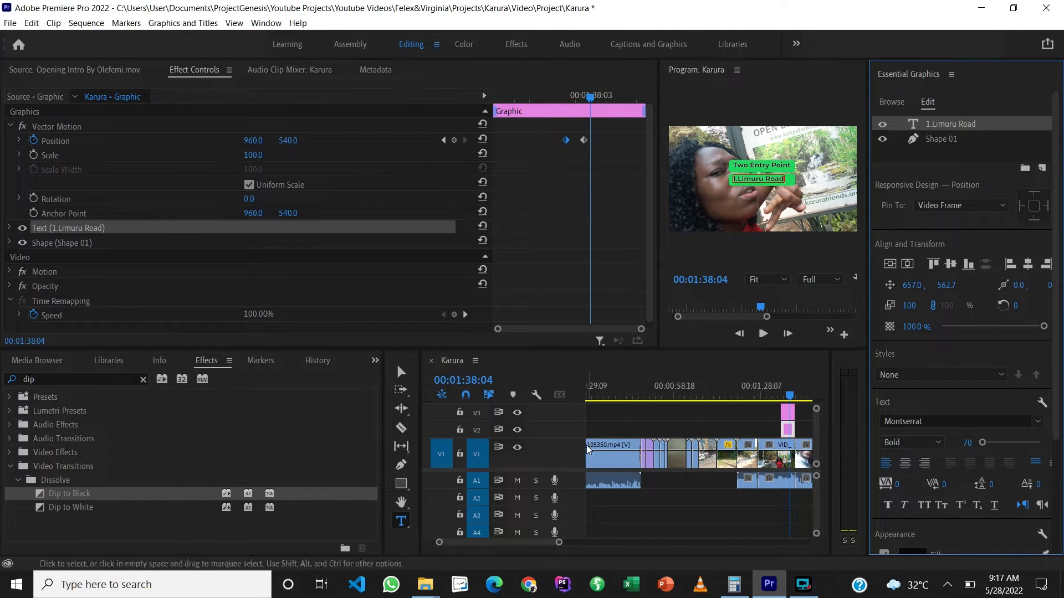
# Step: Move the "Two Entry Point" graphic from V3 up to V4 and duplicate the V2 "1.Limuru Road" graphic onto V3
pyautogui.moveTo(570, 439); pyautogui.dragTo(570, 455)
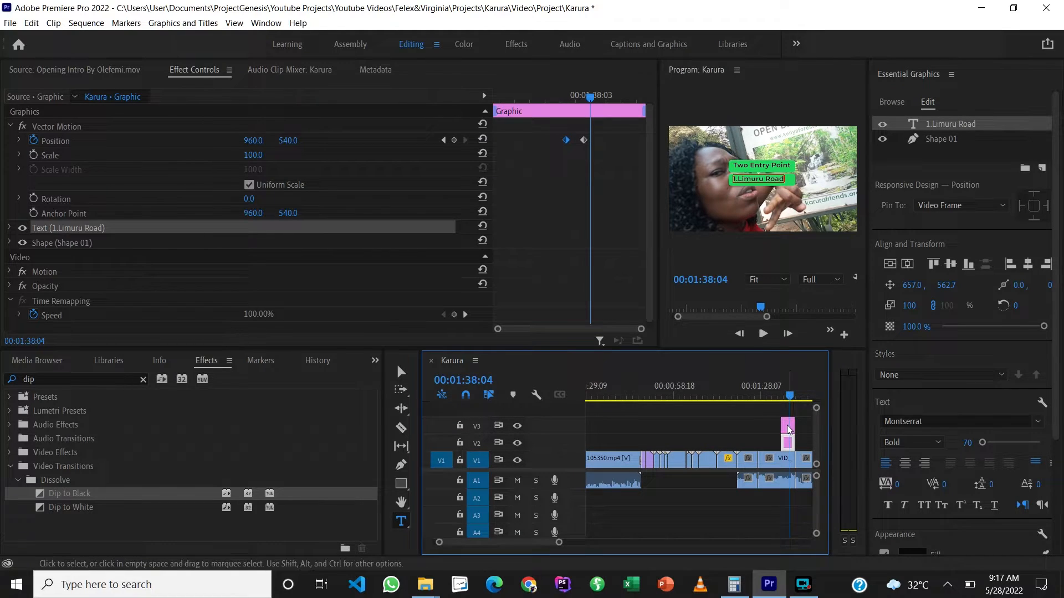
pyautogui.moveTo(784, 427); pyautogui.dragTo(788, 410)
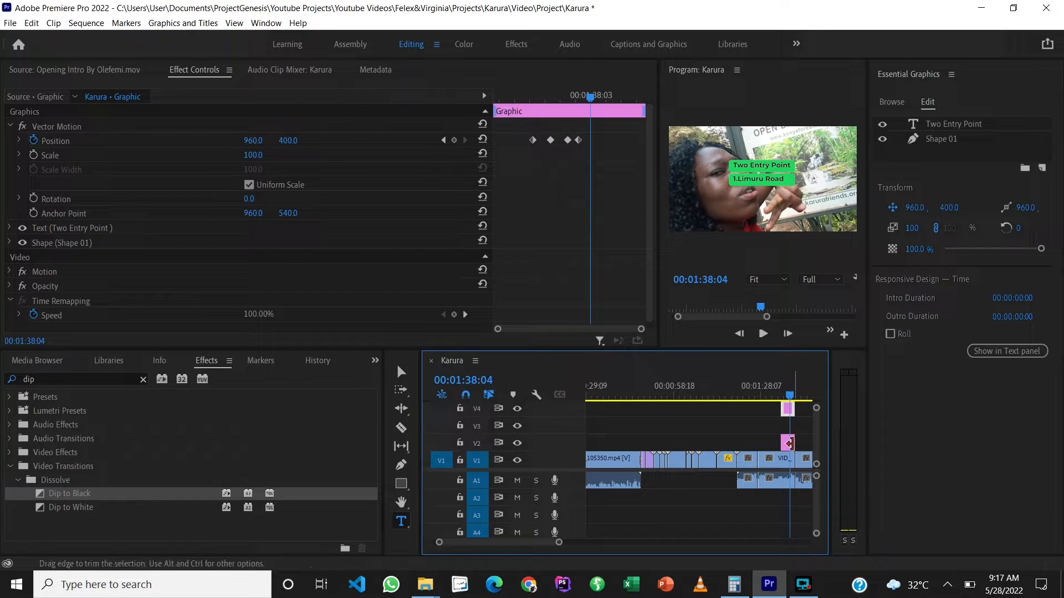
pyautogui.click(788, 445)
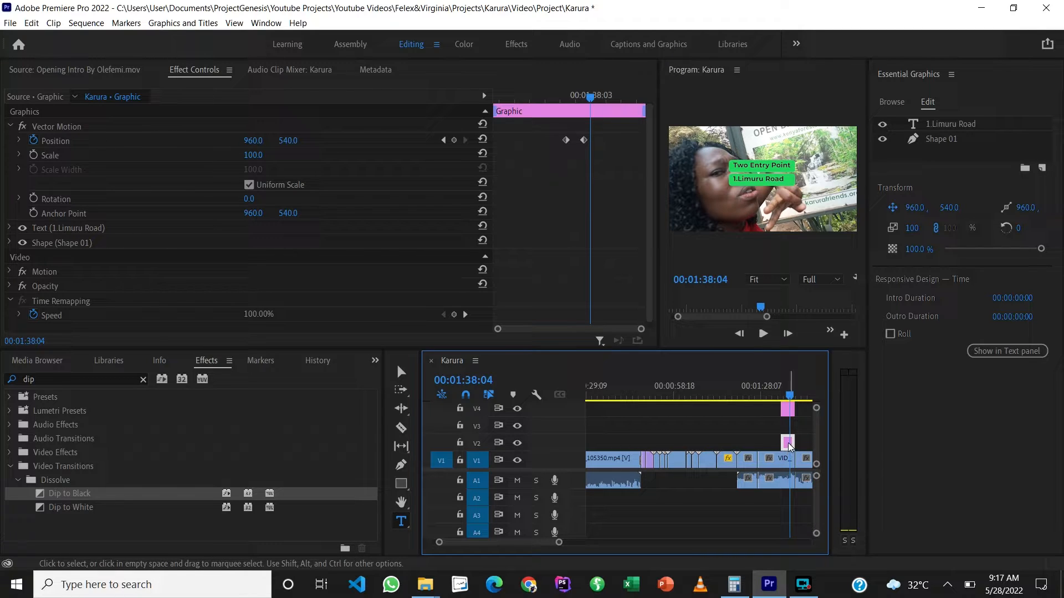
pyautogui.moveTo(789, 447); pyautogui.dragTo(788, 429)
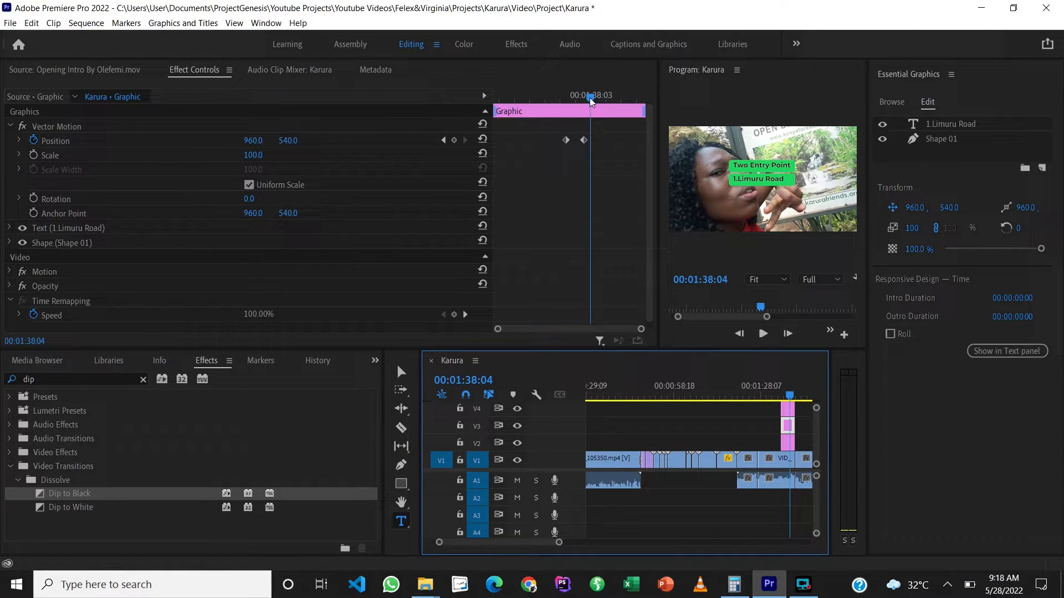
# Step: Set the V2 graphic's vertical Position to 710 at its last Position keyframe, at 00:01:37:20
pyautogui.moveTo(590, 98)
pyautogui.mouseDown()
pyautogui.moveTo(558, 107)
pyautogui.moveTo(590, 113)
pyautogui.mouseUp()
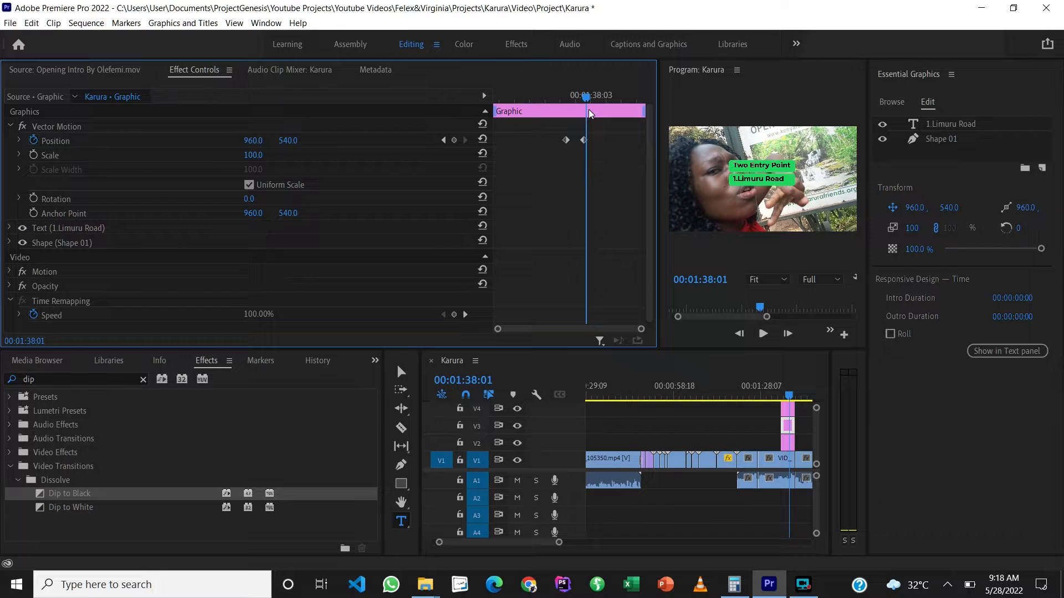
pyautogui.click(791, 450)
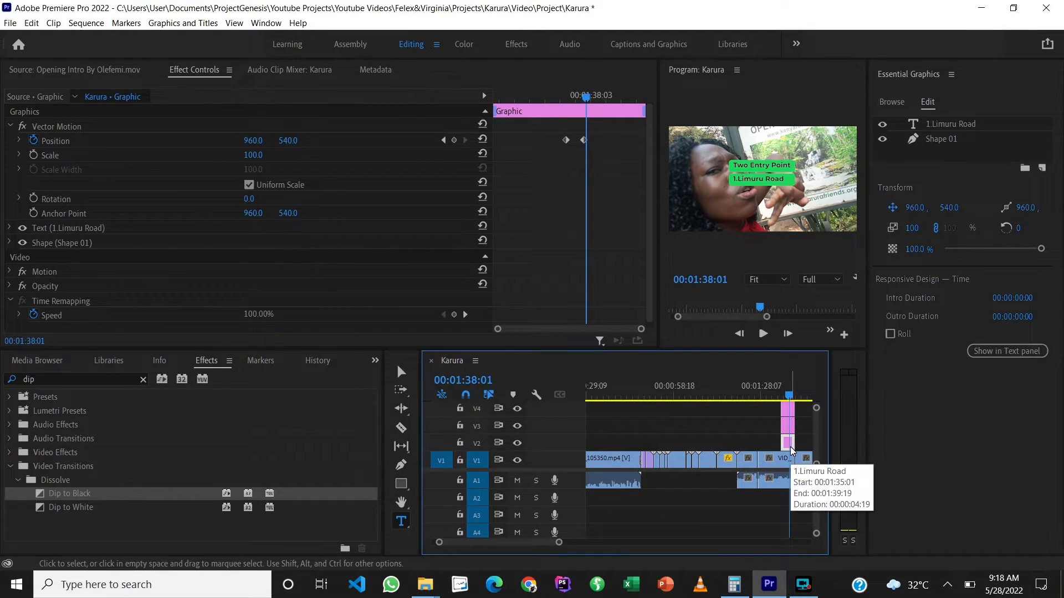
pyautogui.click(581, 100)
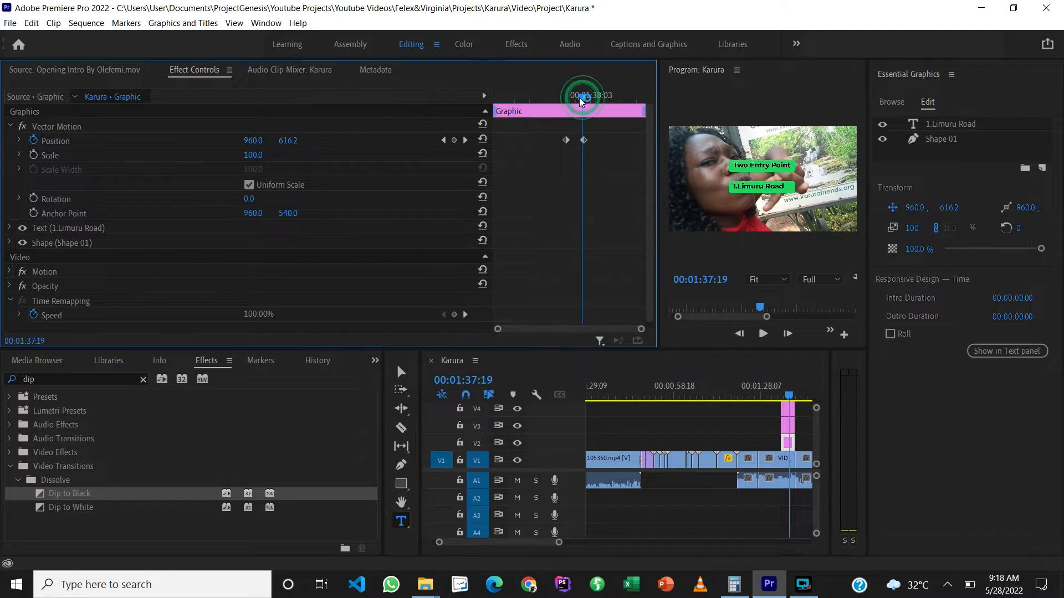
pyautogui.moveTo(581, 100); pyautogui.dragTo(583, 101)
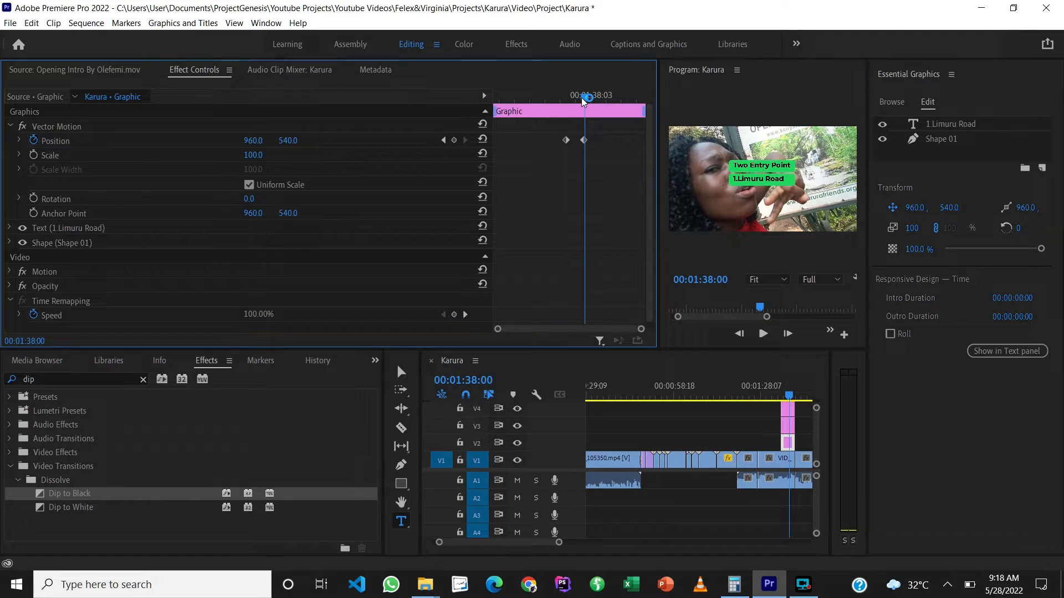
pyautogui.click(443, 140)
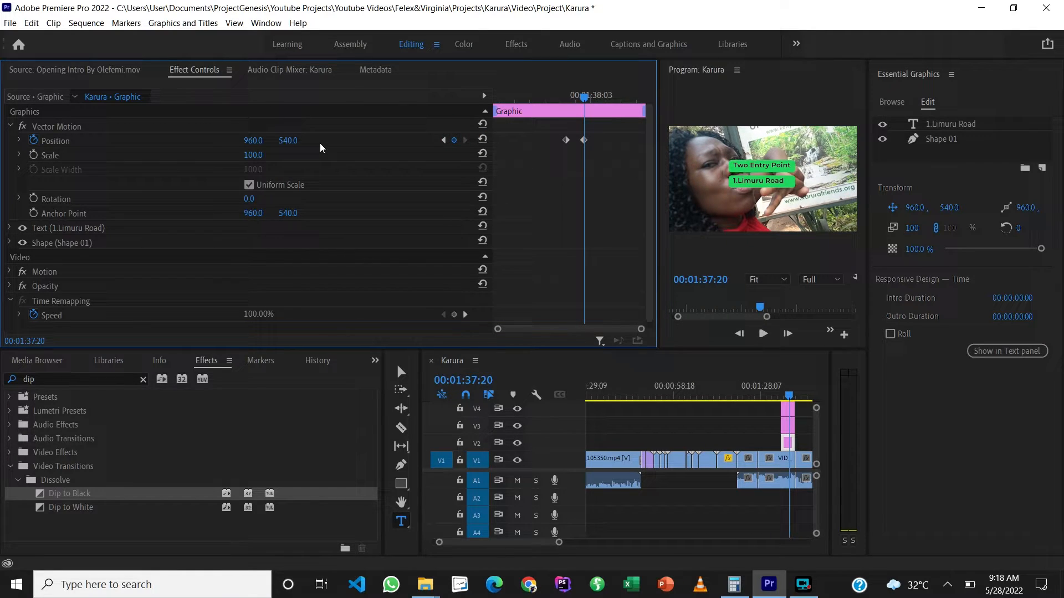
pyautogui.click(289, 140)
pyautogui.write('490')
pyautogui.press('Return')
pyautogui.hotkey('shift', 'Up')
pyautogui.hotkey('shift', 'Up')
pyautogui.hotkey('shift', 'Up')
pyautogui.hotkey('shift', 'Up')
pyautogui.hotkey('shift', 'Up')
pyautogui.hotkey('shift', 'Up')
pyautogui.hotkey('shift', 'Up')
pyautogui.hotkey('shift', 'Up')
pyautogui.hotkey('shift', 'Up')
pyautogui.hotkey('shift', 'Up')
pyautogui.hotkey('shift', 'Up')
pyautogui.hotkey('shift', 'Up')
pyautogui.hotkey('shift', 'Up')
pyautogui.hotkey('shift', 'Up')
pyautogui.hotkey('shift', 'Up')
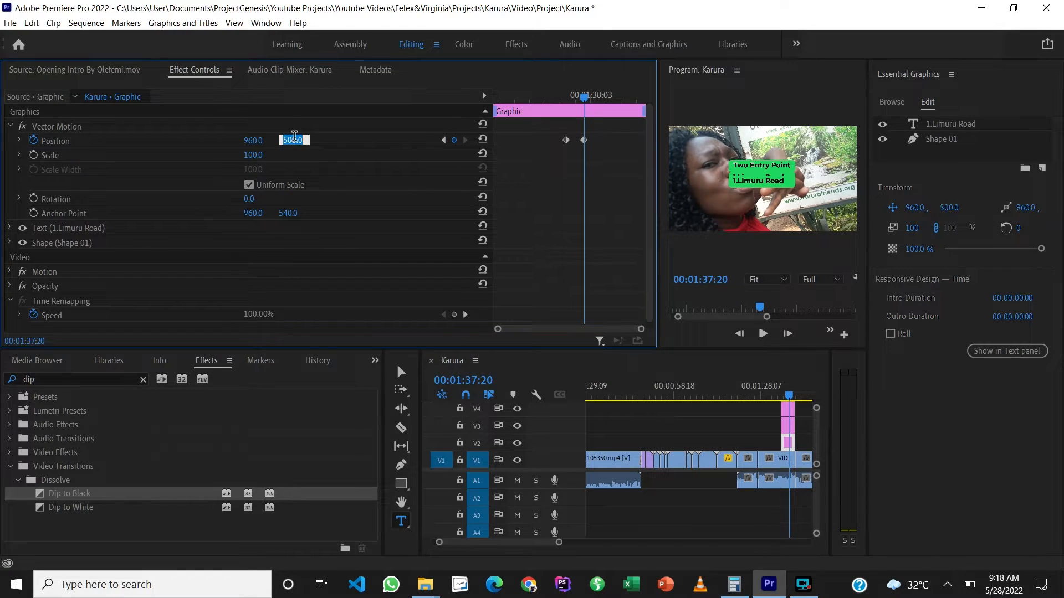
pyautogui.hotkey('shift', 'Up')
pyautogui.hotkey('shift', 'Up')
pyautogui.hotkey('shift', 'Up')
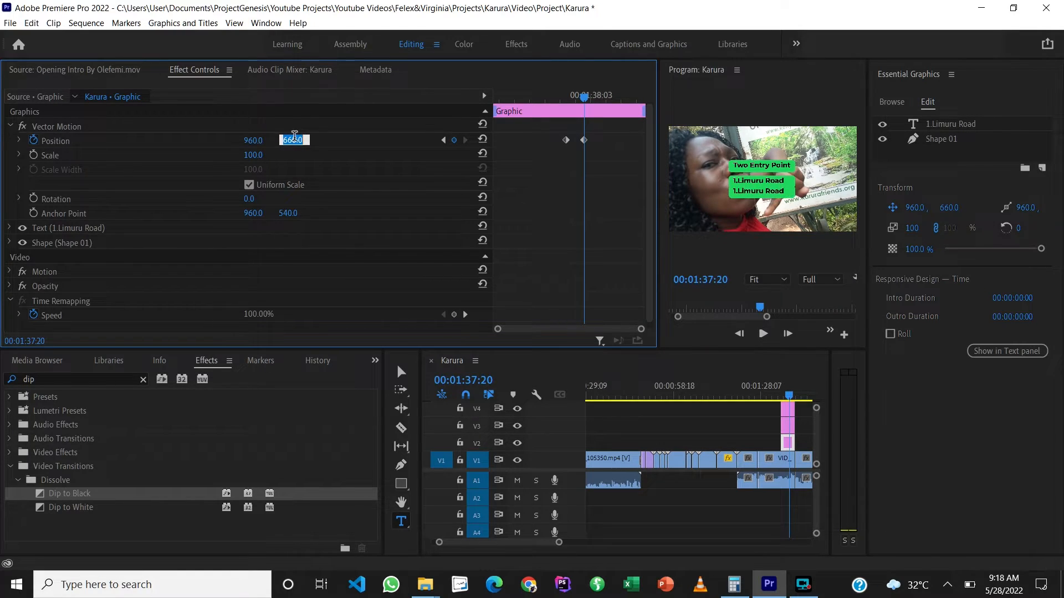
pyautogui.hotkey('shift', 'Up')
pyautogui.hotkey('shift', 'Up')
pyautogui.hotkey('shift', 'Up')
pyautogui.hotkey('shift', 'Up')
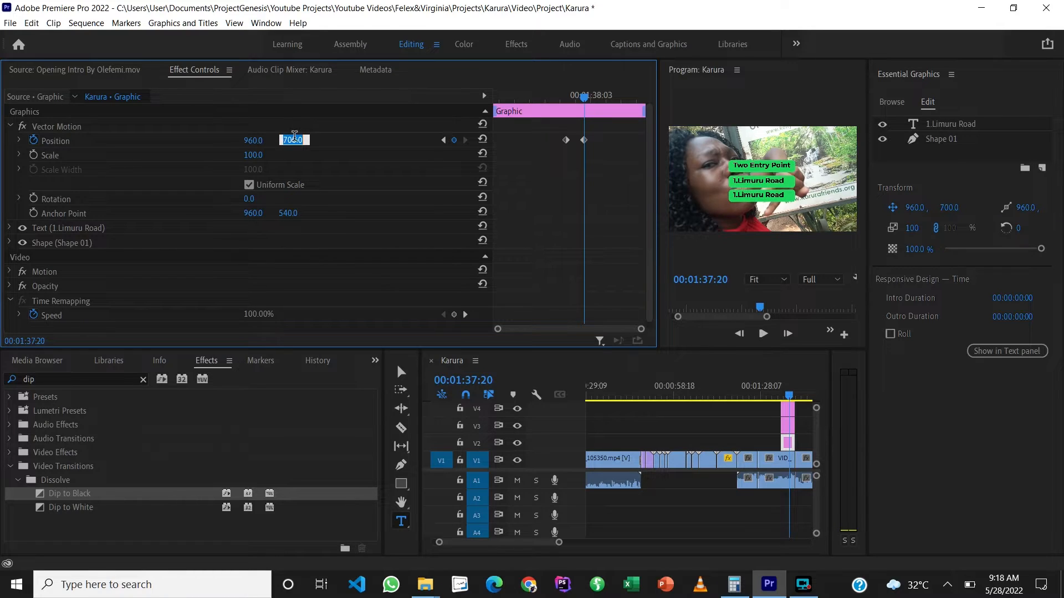
pyautogui.click(345, 149)
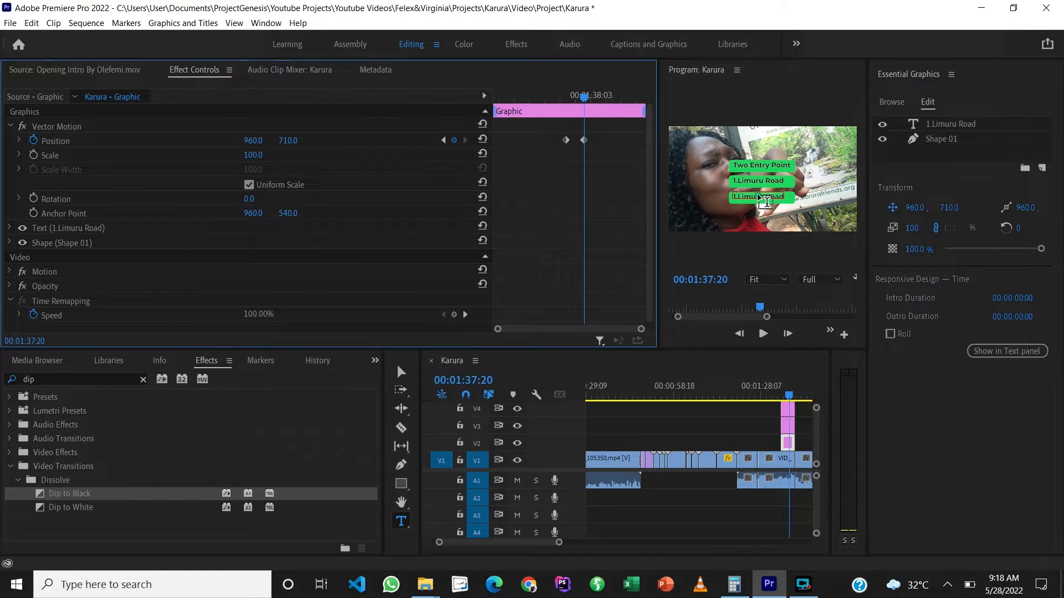
# Step: Replace the lowest title's text, on the V2 graphic, with "2.Kiambu Road"
pyautogui.click(766, 201)
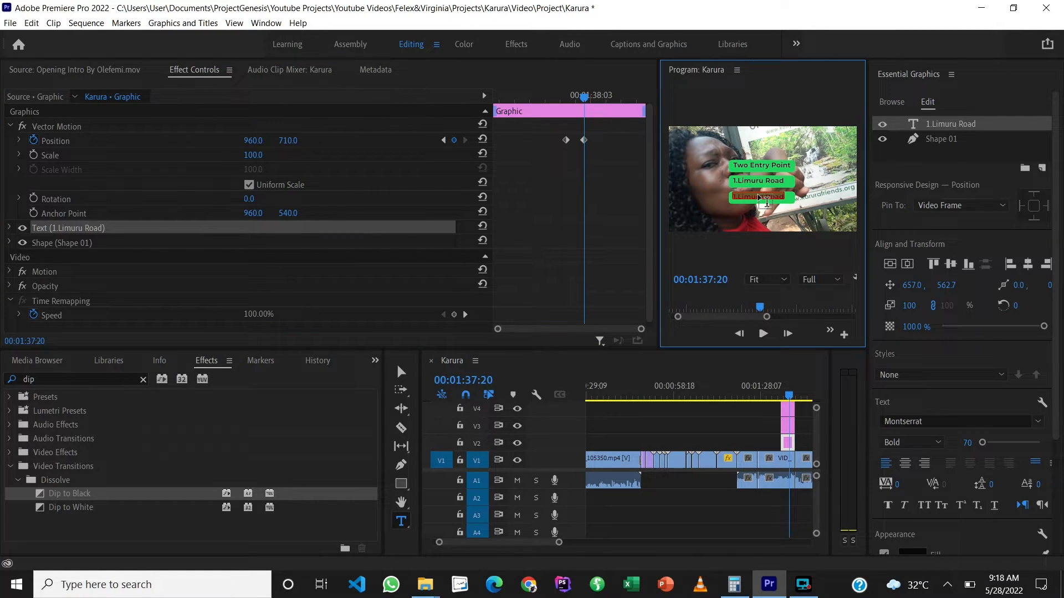
pyautogui.write('2')
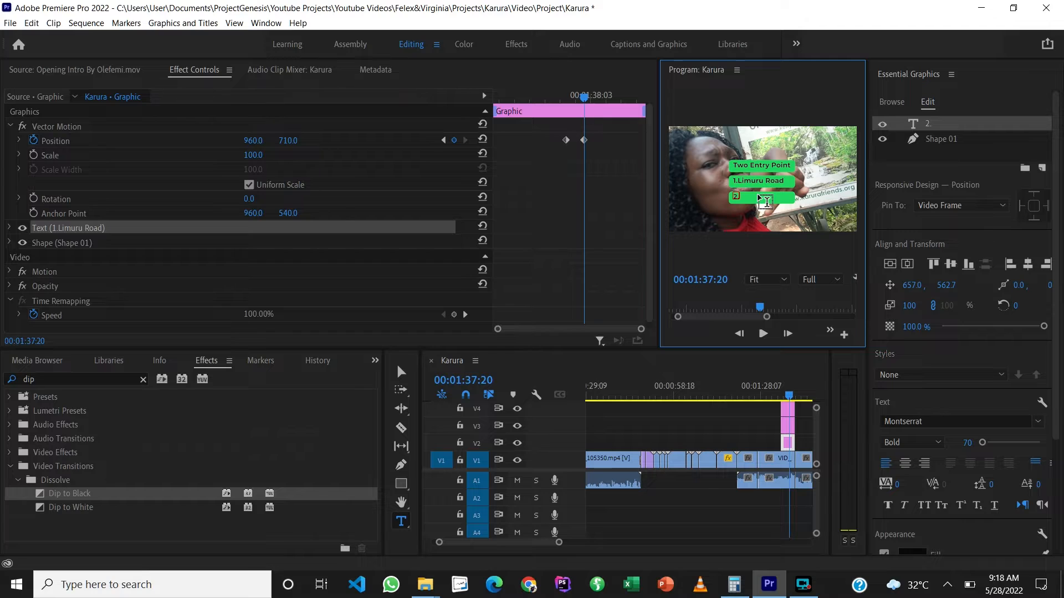
pyautogui.write('.Kiambu Road')
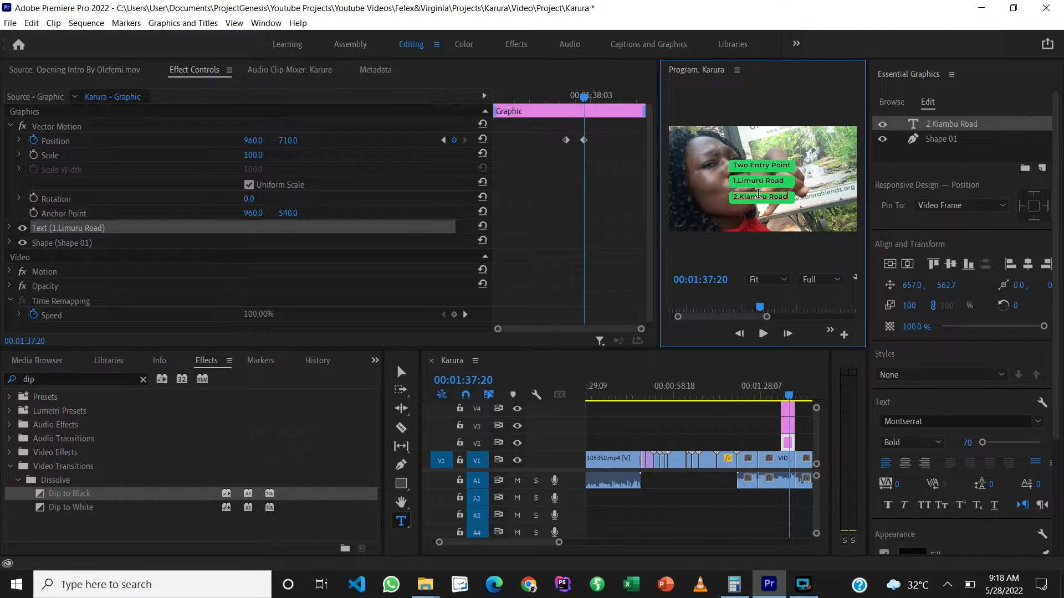
pyautogui.click(745, 437)
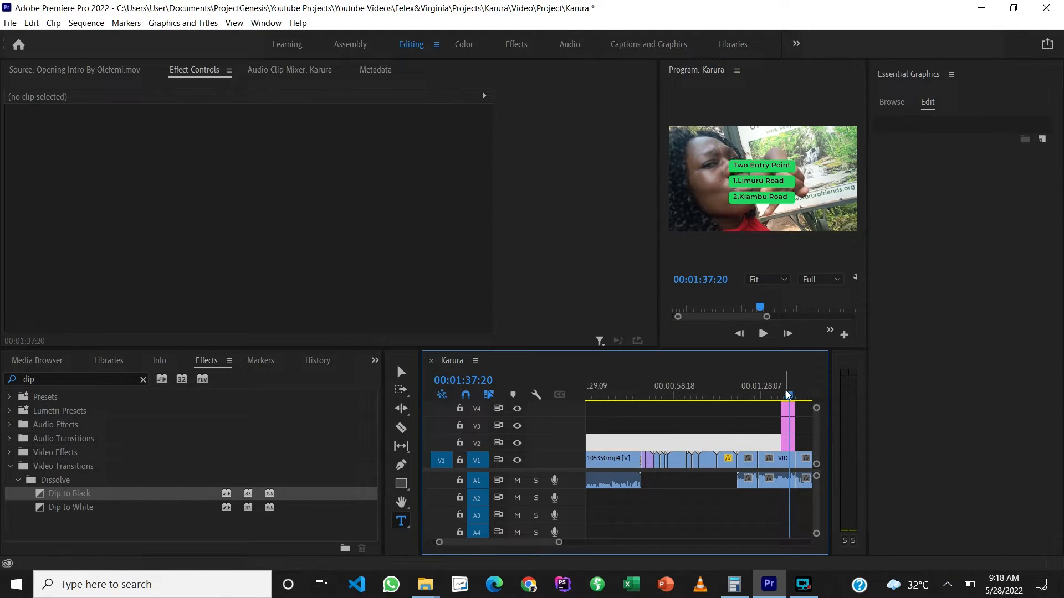
# Step: Close Essential Graphics and play the sequence from 00:01:32:10, before the titles, to check the three-title animation
pyautogui.moveTo(789, 395)
pyautogui.mouseDown()
pyautogui.moveTo(759, 395)
pyautogui.moveTo(778, 395)
pyautogui.mouseUp()
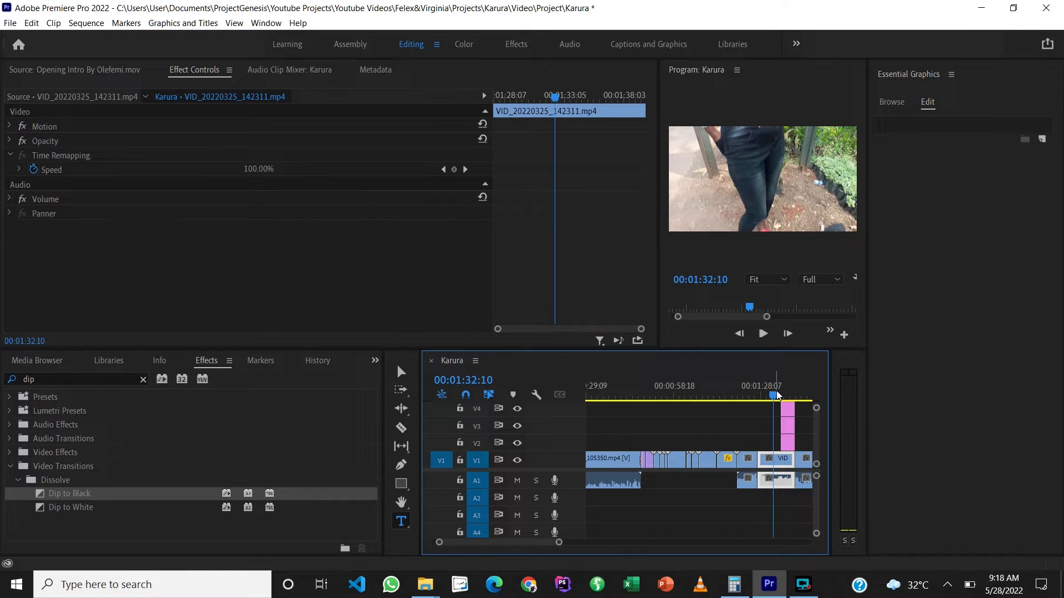
pyautogui.click(953, 76)
pyautogui.click(898, 78)
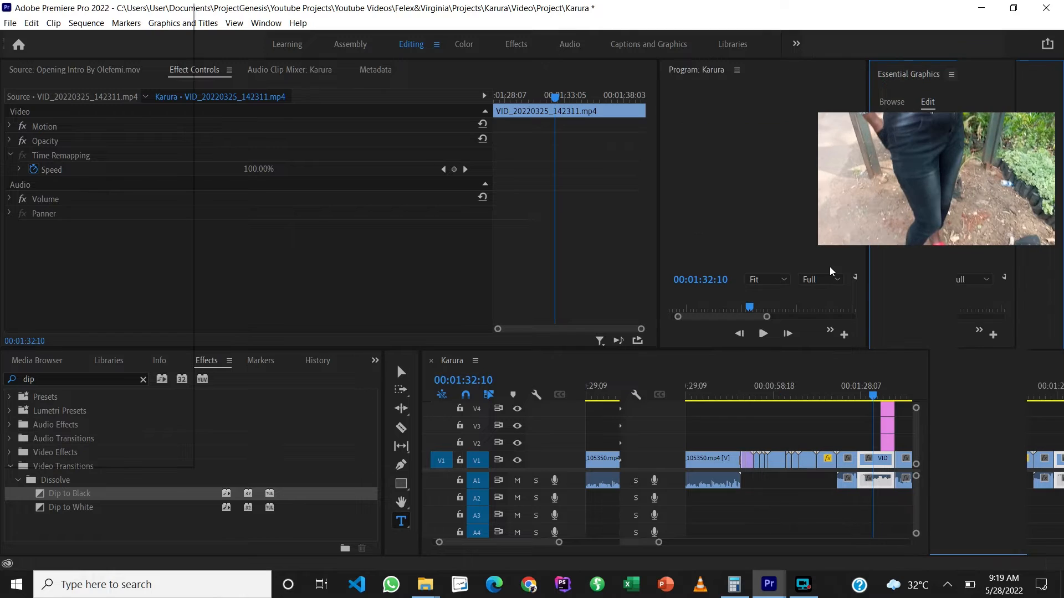
pyautogui.press('space')
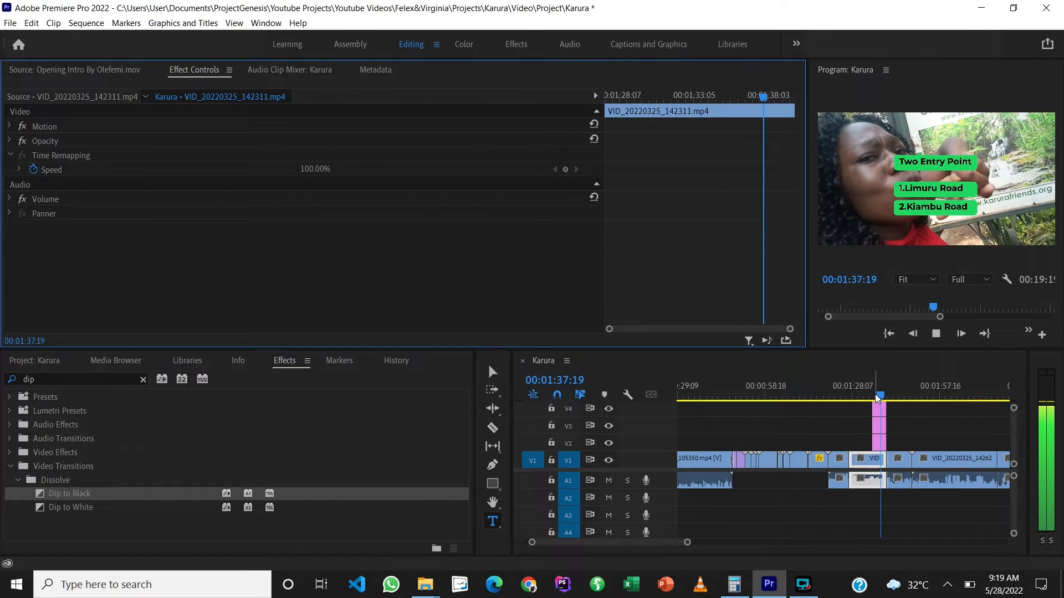
# Step: Play the rest of the three-title section through to its end, pausing briefly at 00:01:39:06
pyautogui.press('space')
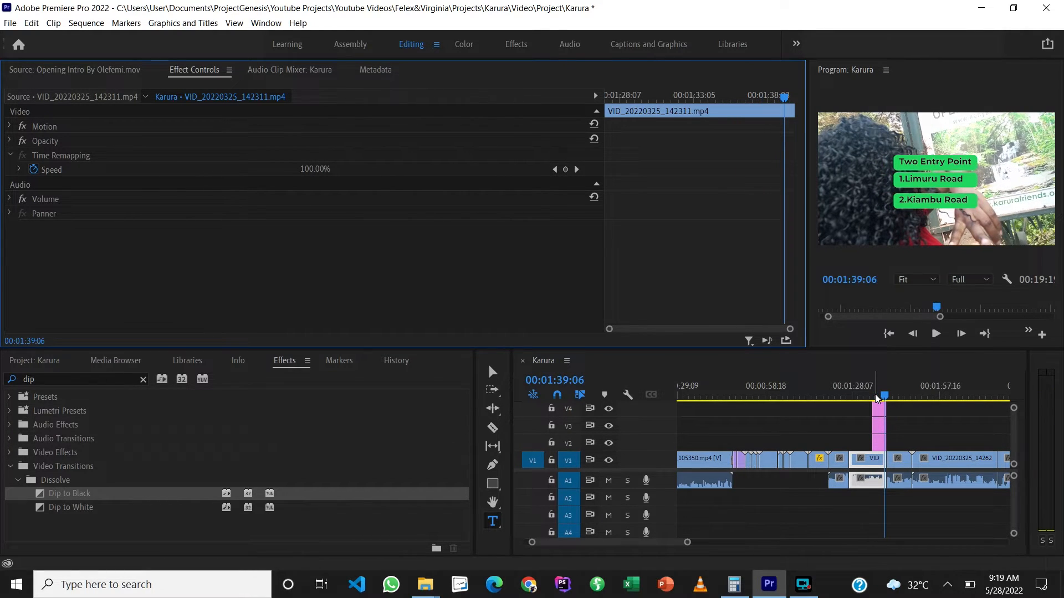
pyautogui.press('space')
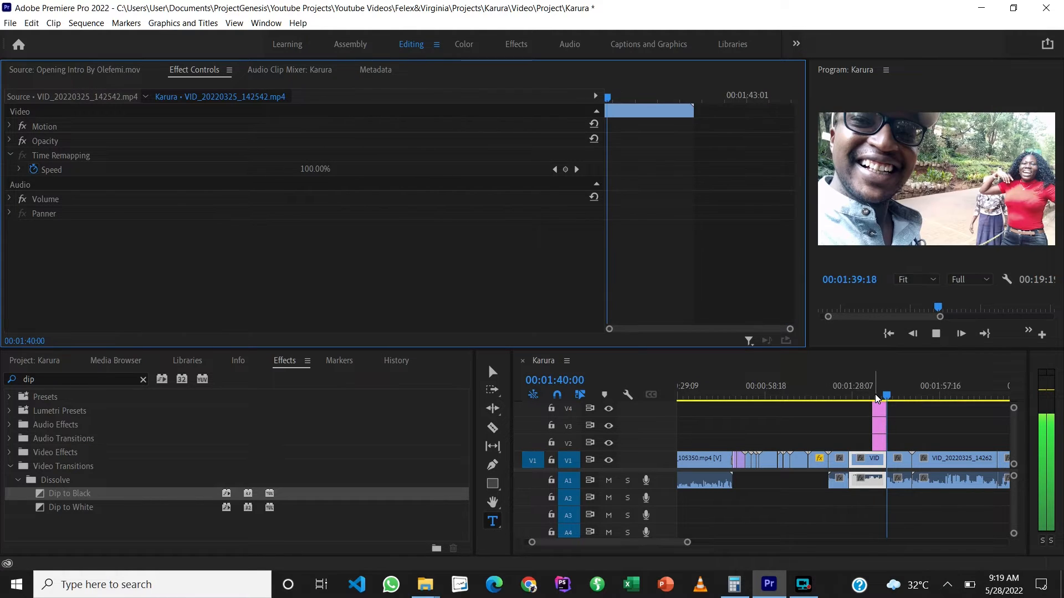
# Step: Select the "1.Limuru Road" graphic on V3 and check its vertical Position at the first Position keyframe, at 00:01:37:08
pyautogui.click(882, 429)
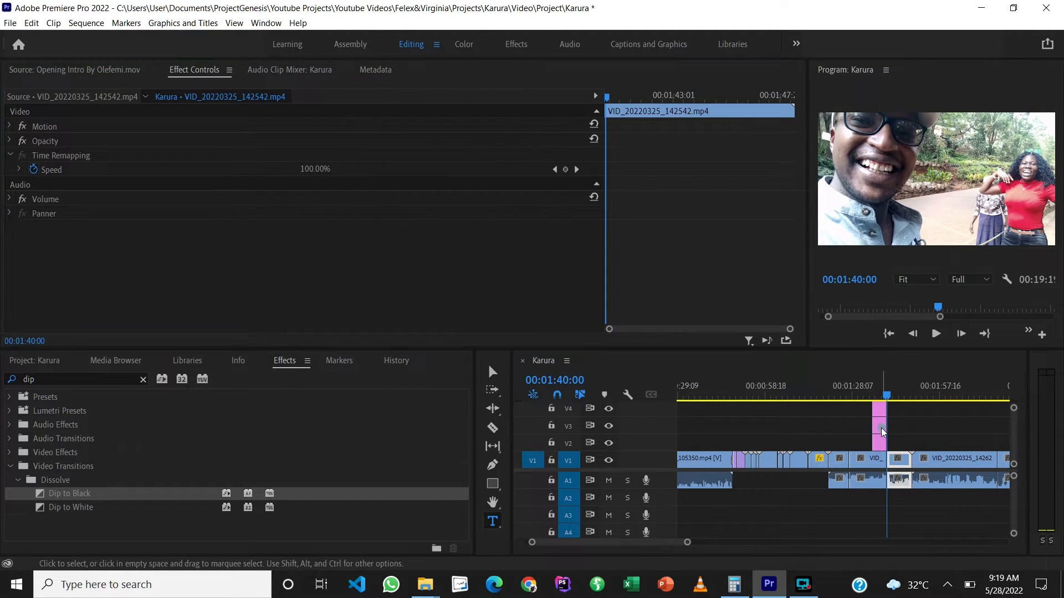
pyautogui.moveTo(887, 398); pyautogui.dragTo(885, 399)
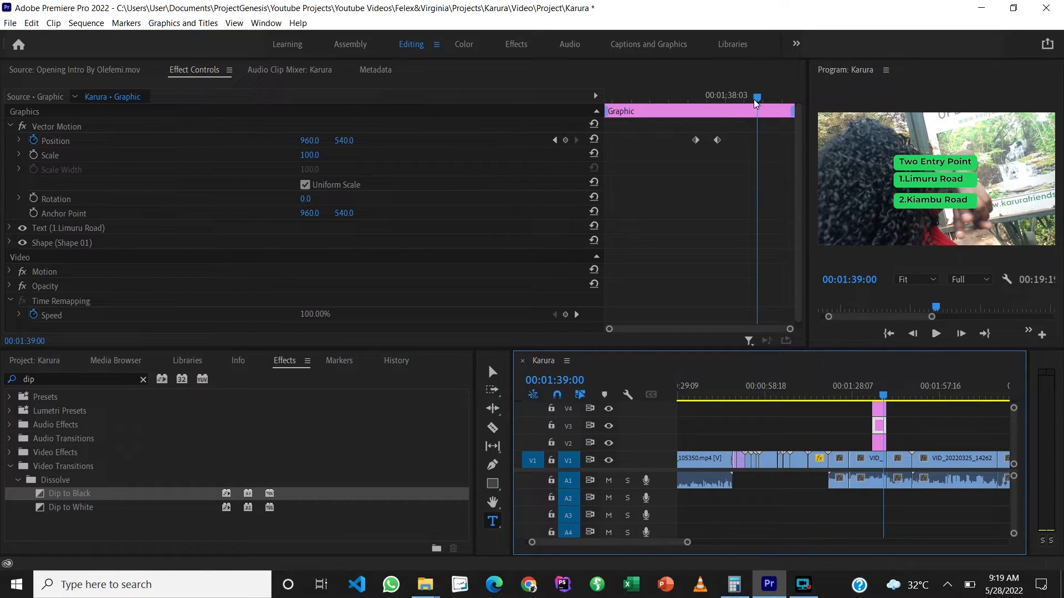
pyautogui.moveTo(756, 96); pyautogui.dragTo(715, 105)
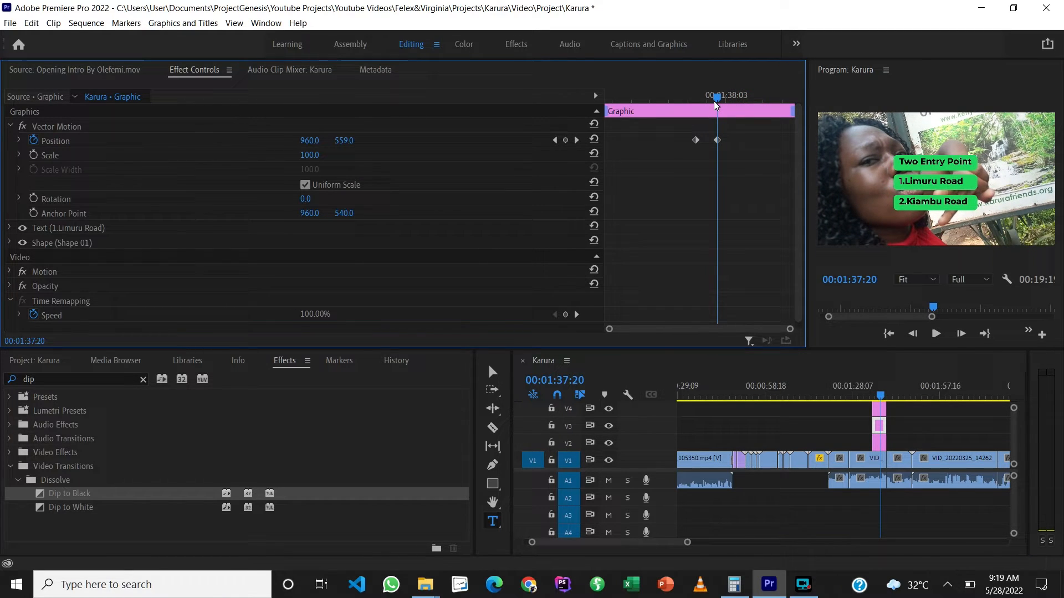
pyautogui.click(555, 140)
pyautogui.click(555, 140)
pyautogui.click(347, 140)
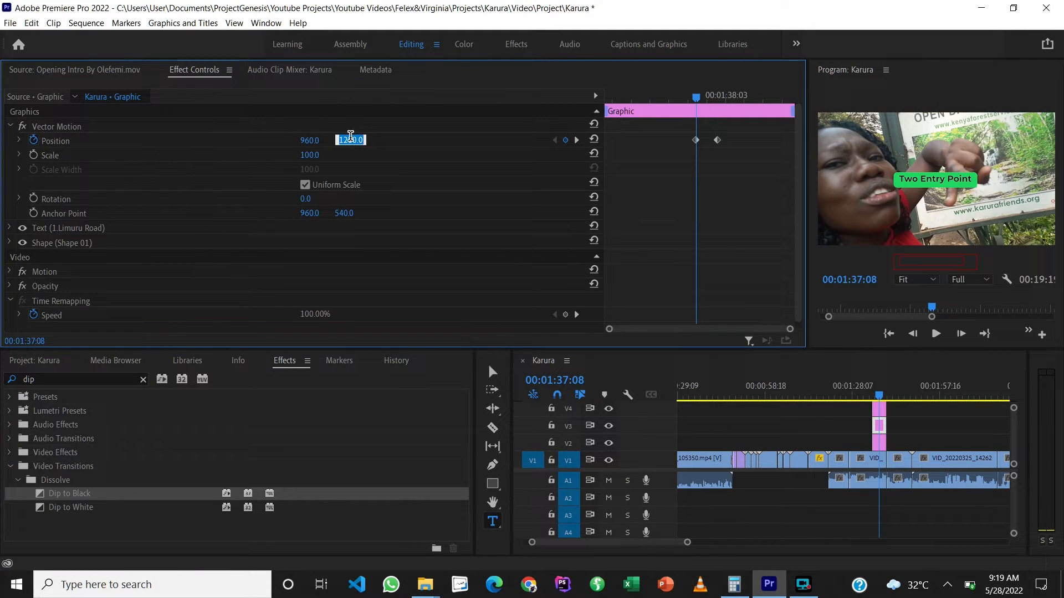
pyautogui.click(480, 148)
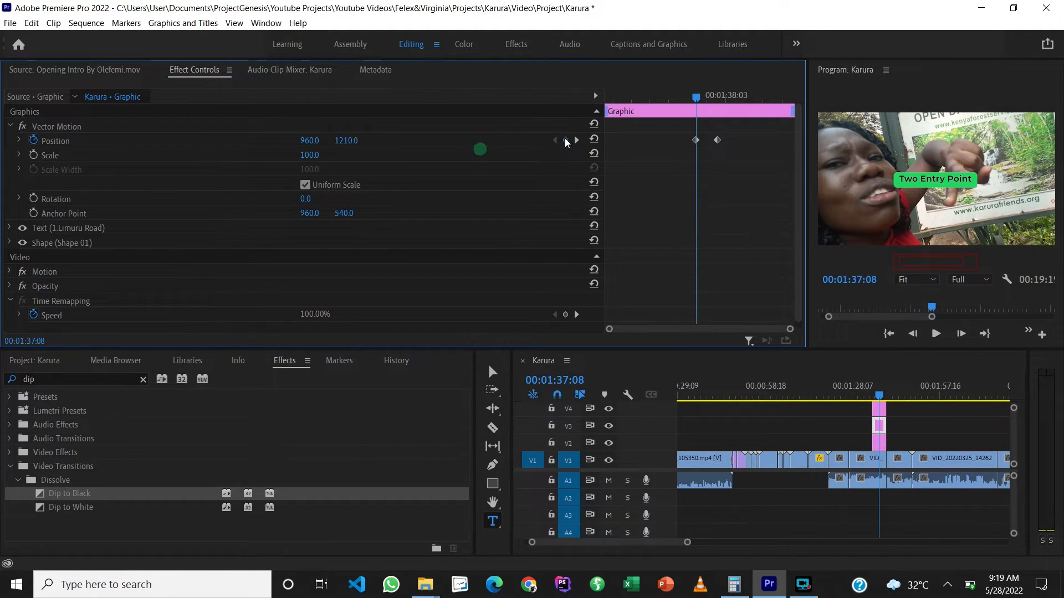
# Step: Set the V3 graphic's vertical Position to 550 at its last Position keyframe, at 00:01:37:20
pyautogui.click(575, 140)
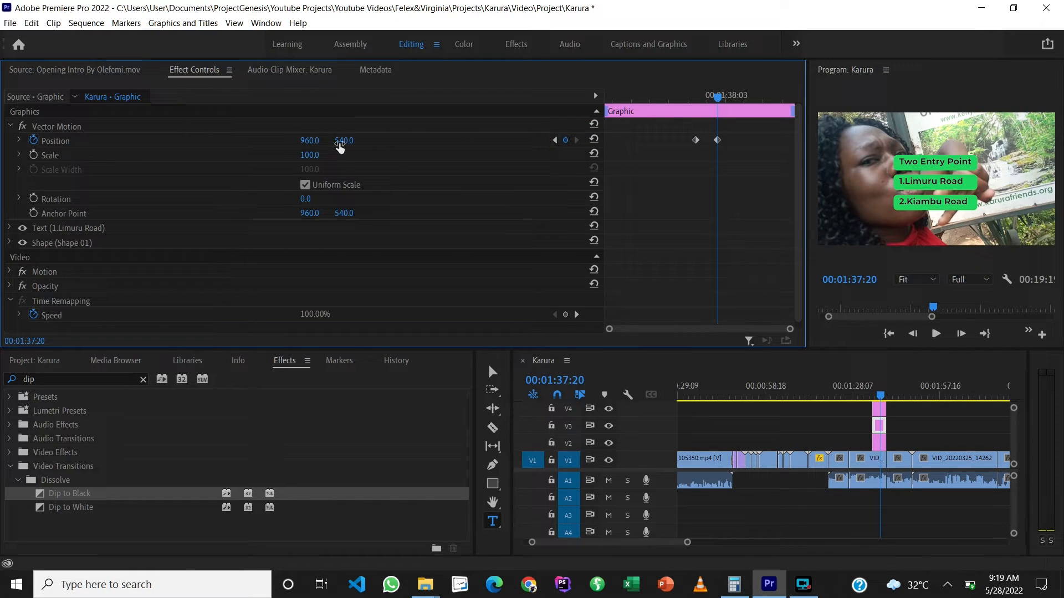
pyautogui.click(345, 141)
pyautogui.hotkey('shift', 'Down')
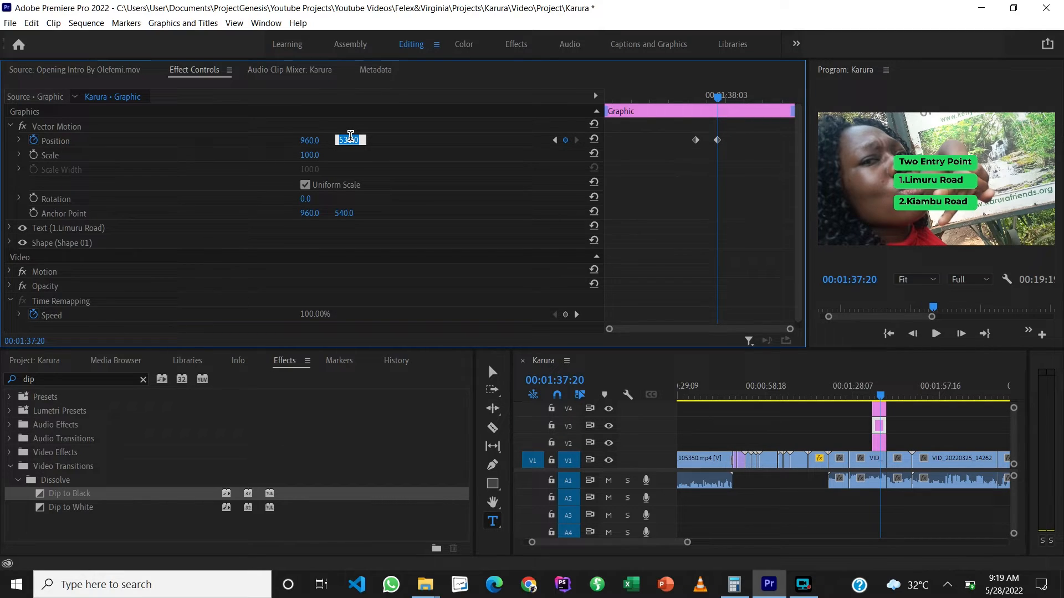
pyautogui.hotkey('shift', 'Down')
pyautogui.hotkey('shift', 'Down')
pyautogui.hotkey('shift', 'Down')
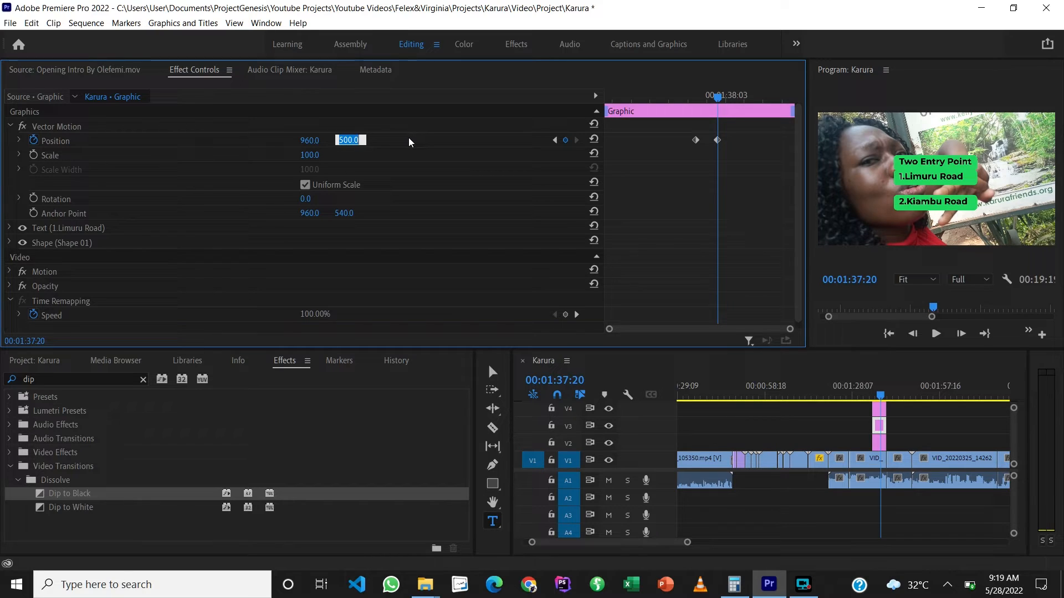
pyautogui.hotkey('shift', 'Up')
pyautogui.hotkey('shift', 'Up')
pyautogui.hotkey('shift', 'Up')
pyautogui.hotkey('shift', 'Up')
pyautogui.hotkey('shift', 'Up')
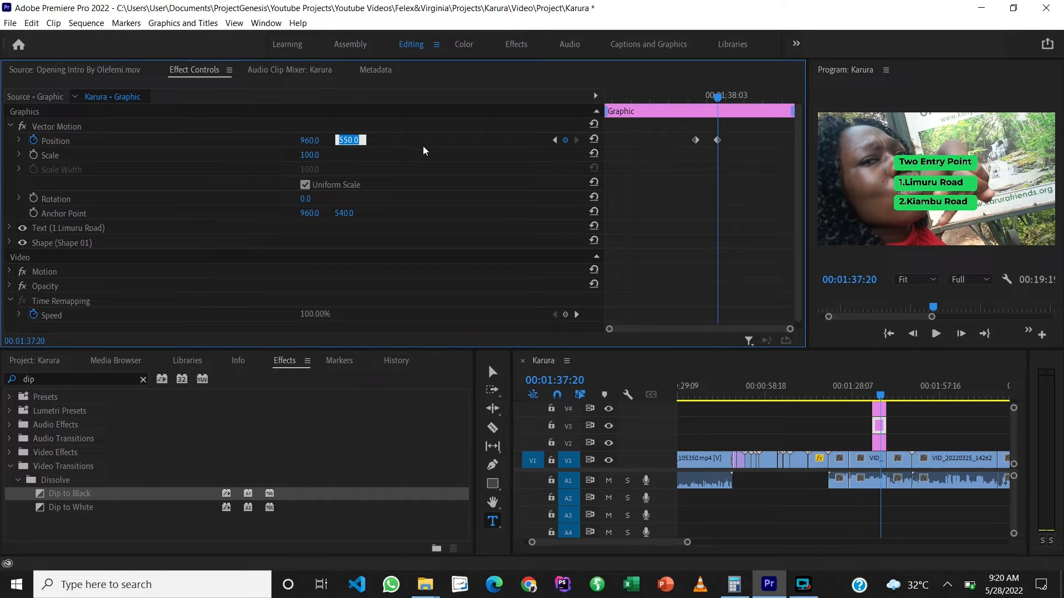
pyautogui.click(423, 147)
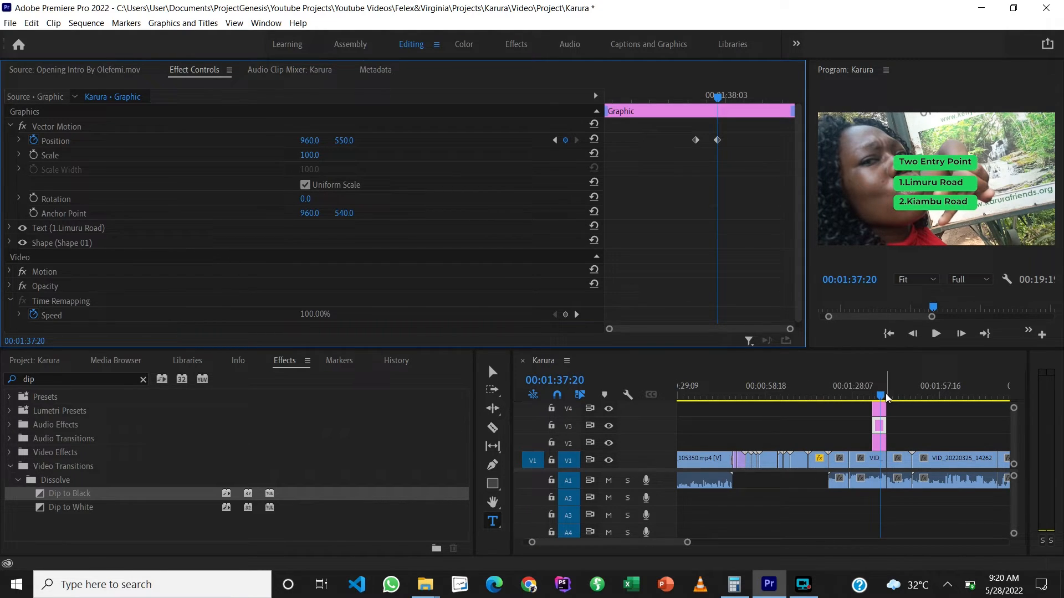
# Step: Change the uppermost title's text to "Two Entry Points" with the playhead at 00:01:39:05, and save the project
pyautogui.click(865, 396)
pyautogui.moveTo(865, 397); pyautogui.dragTo(887, 397)
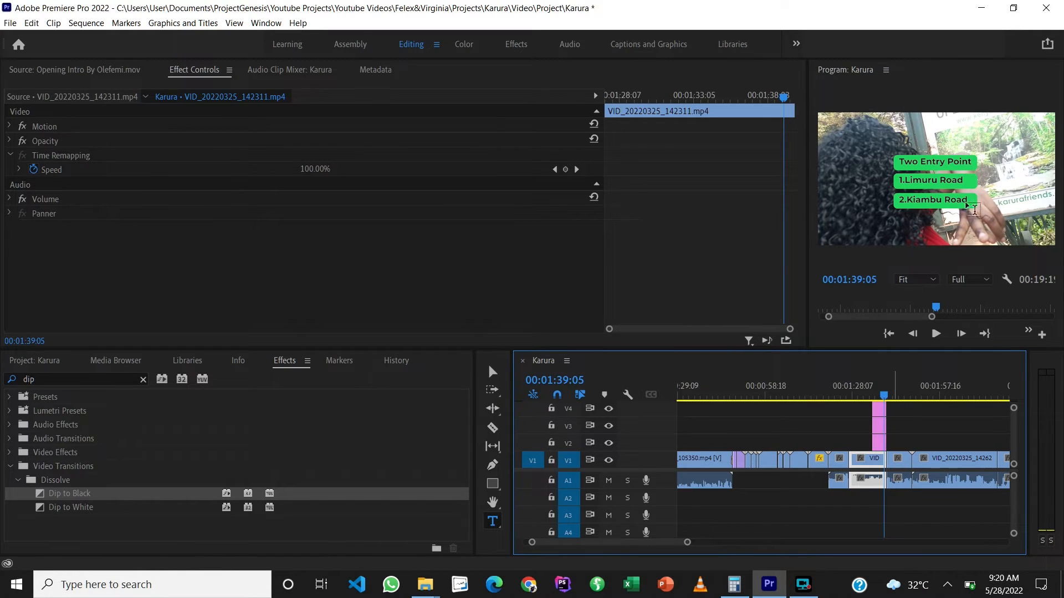
pyautogui.doubleClick(966, 162)
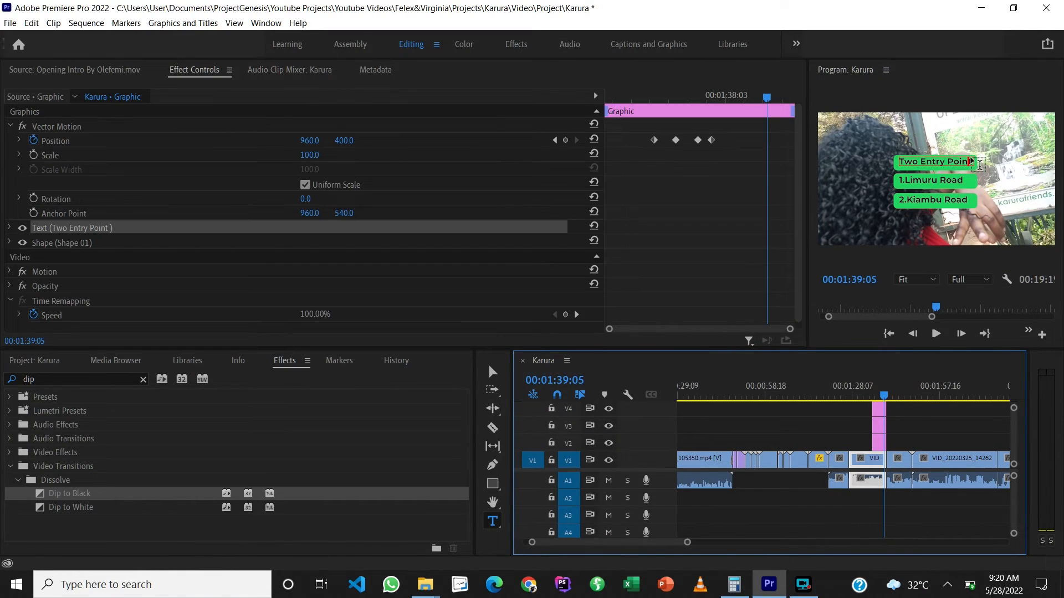
pyautogui.write('P')
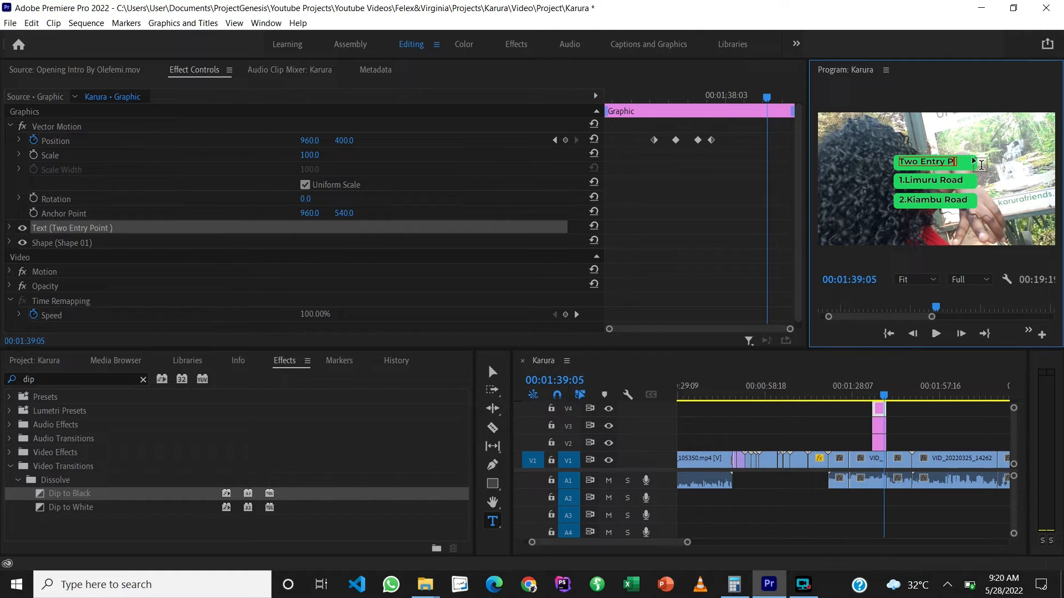
pyautogui.write('oints')
pyautogui.hotkey('ctrl', 's')
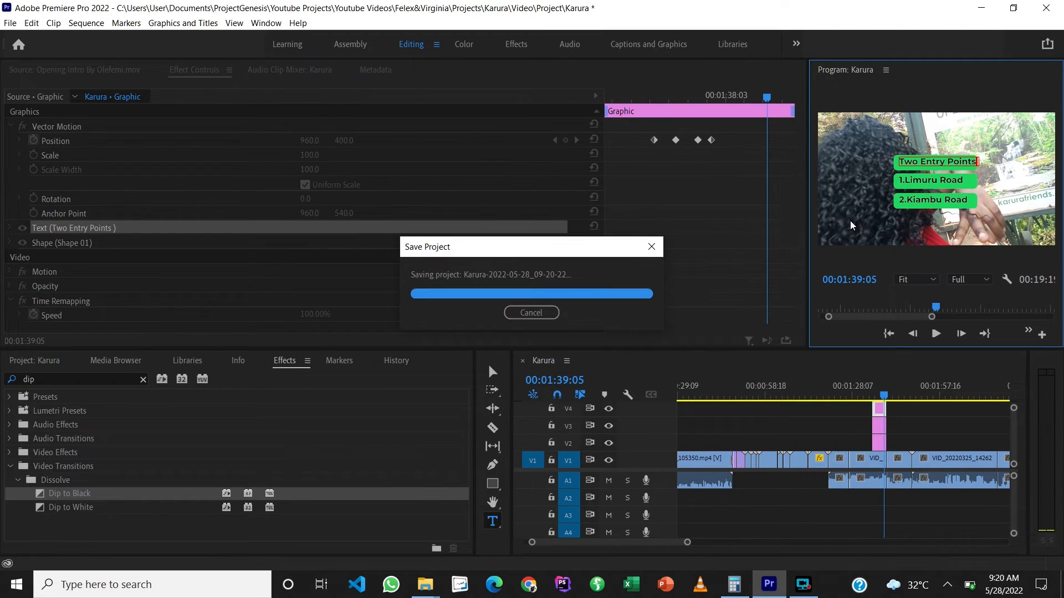
pyautogui.hotkey('ctrl', 's')
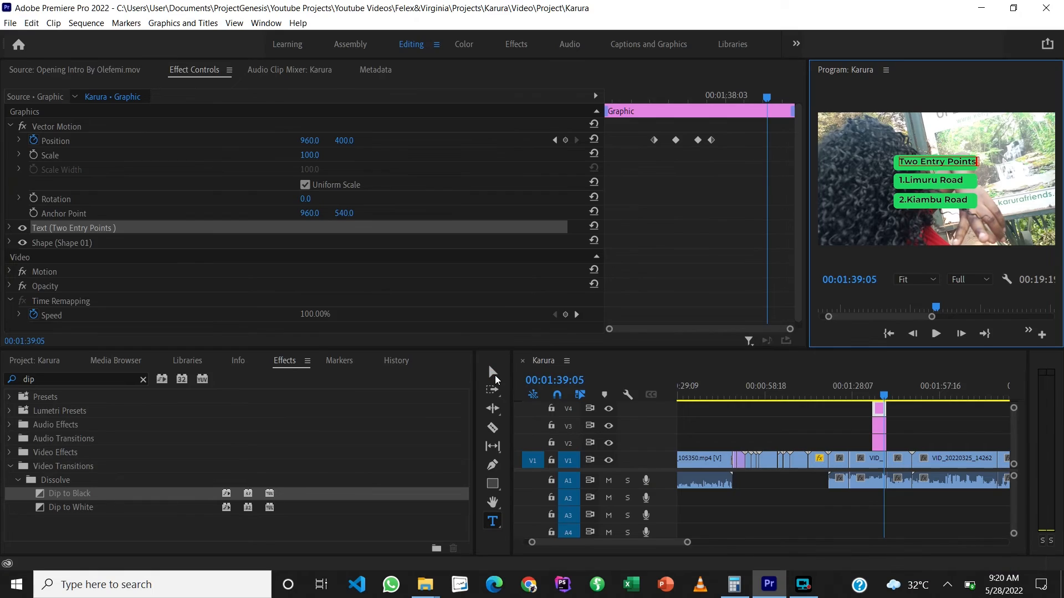
# Step: Widen the green background shape (Shape 01) of the "Two Entry Points" title so it extends past the end of the text
pyautogui.click(495, 374)
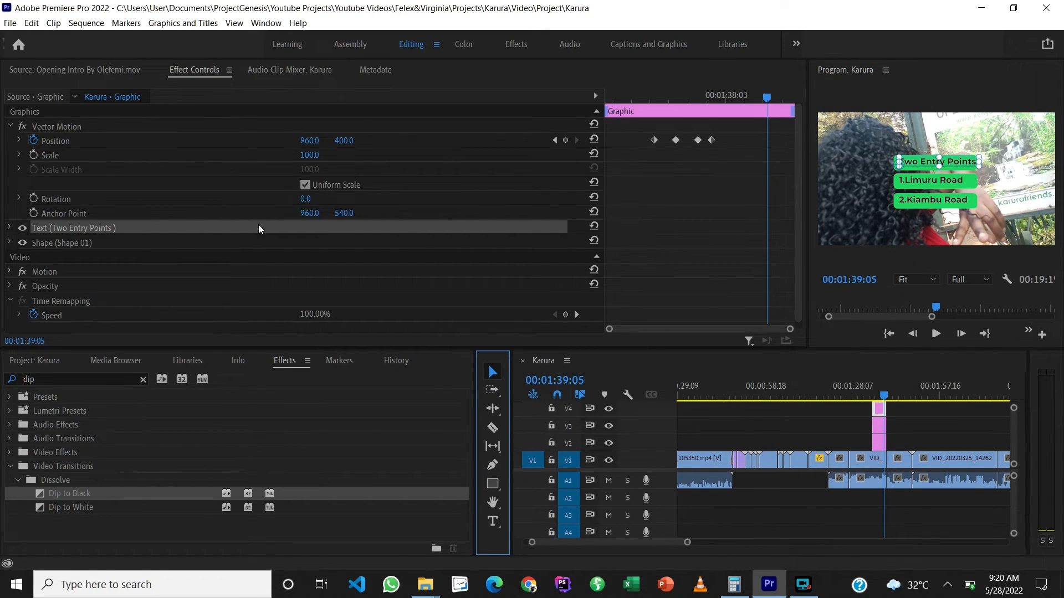
pyautogui.click(51, 243)
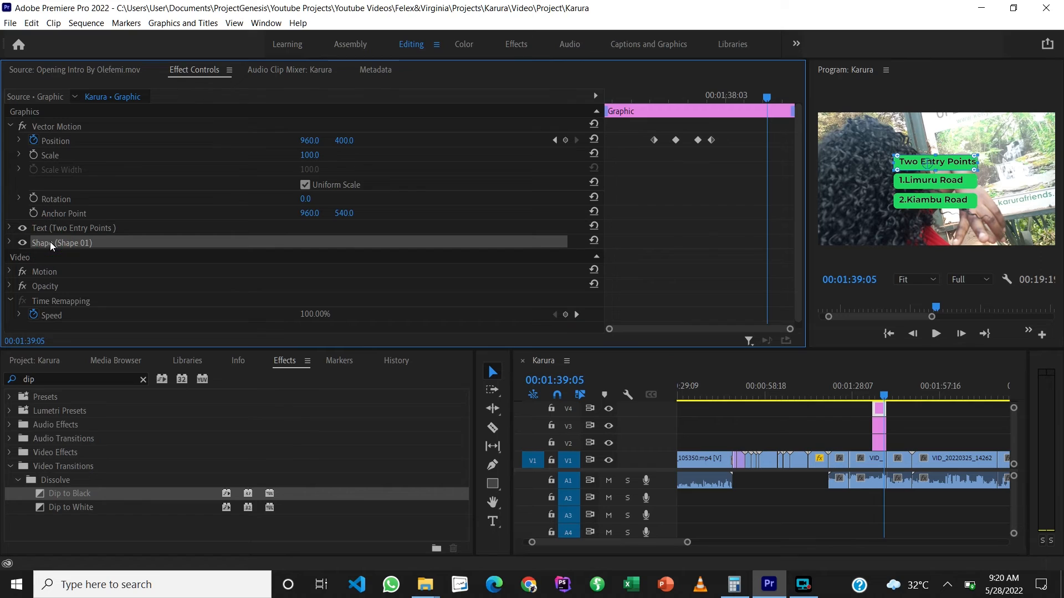
pyautogui.click(9, 244)
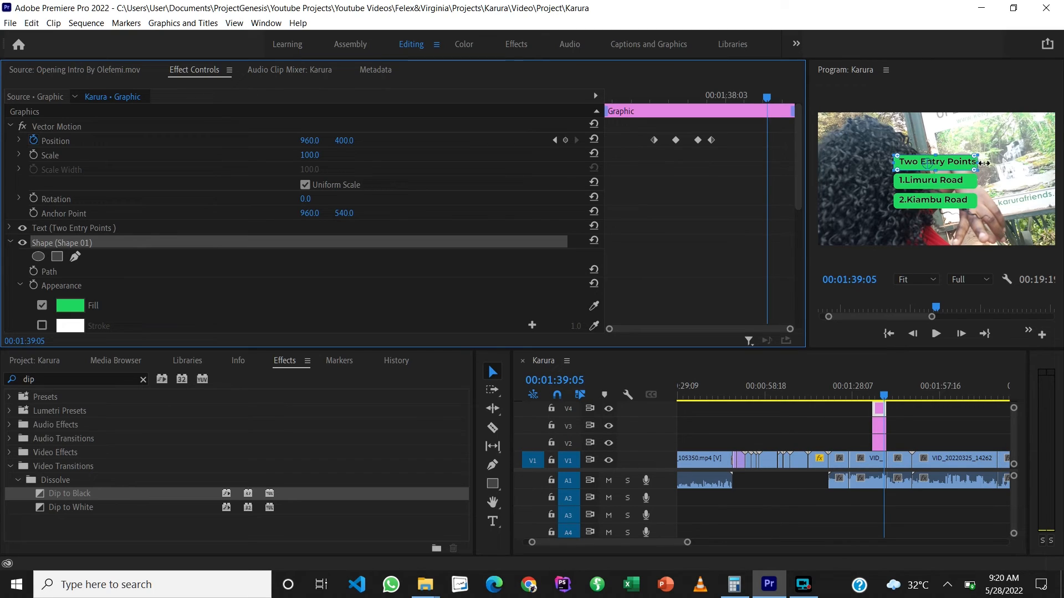
pyautogui.click(979, 163)
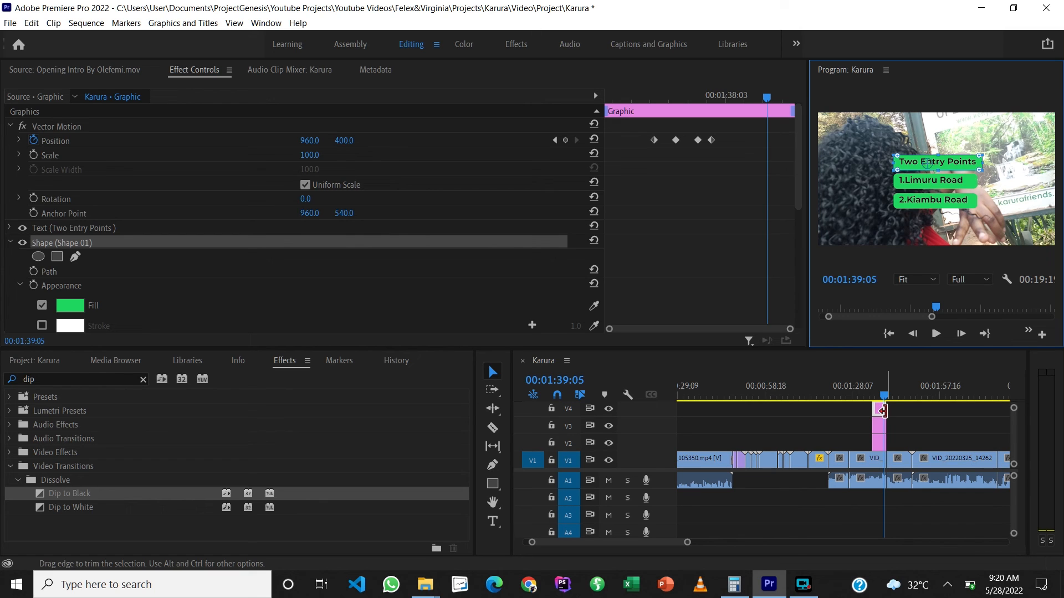
# Step: Play the sequence from 00:01:32:20, before the titles, to check the corrected title animation
pyautogui.moveTo(883, 395); pyautogui.dragTo(867, 396)
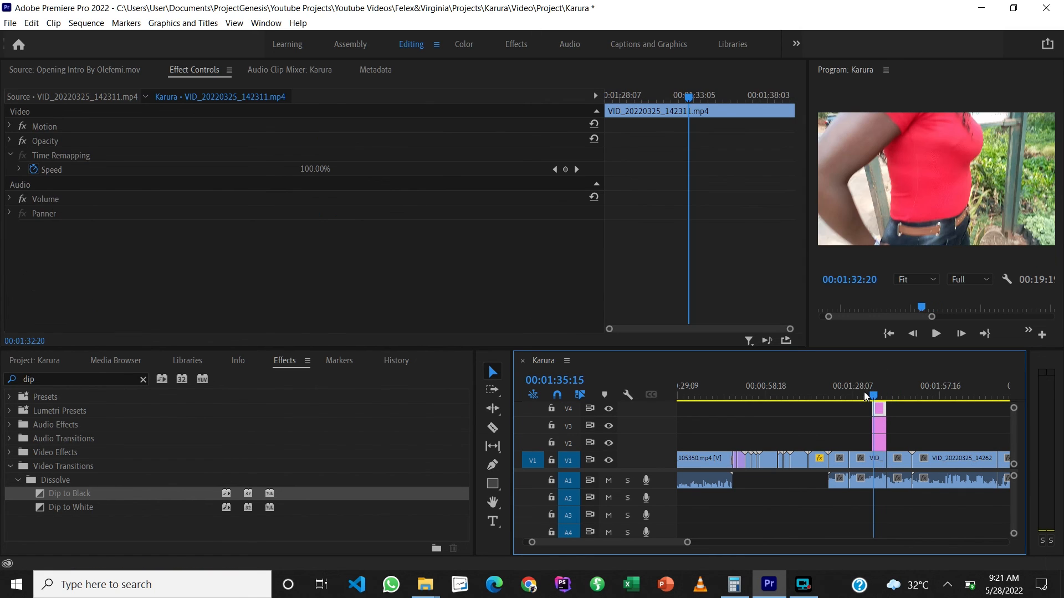
pyautogui.press('space')
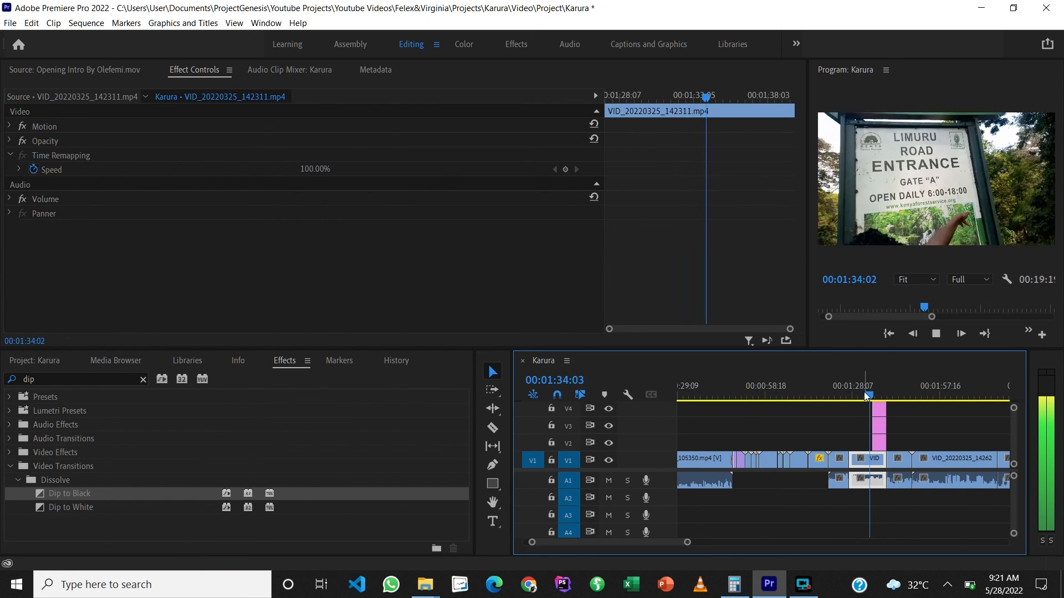